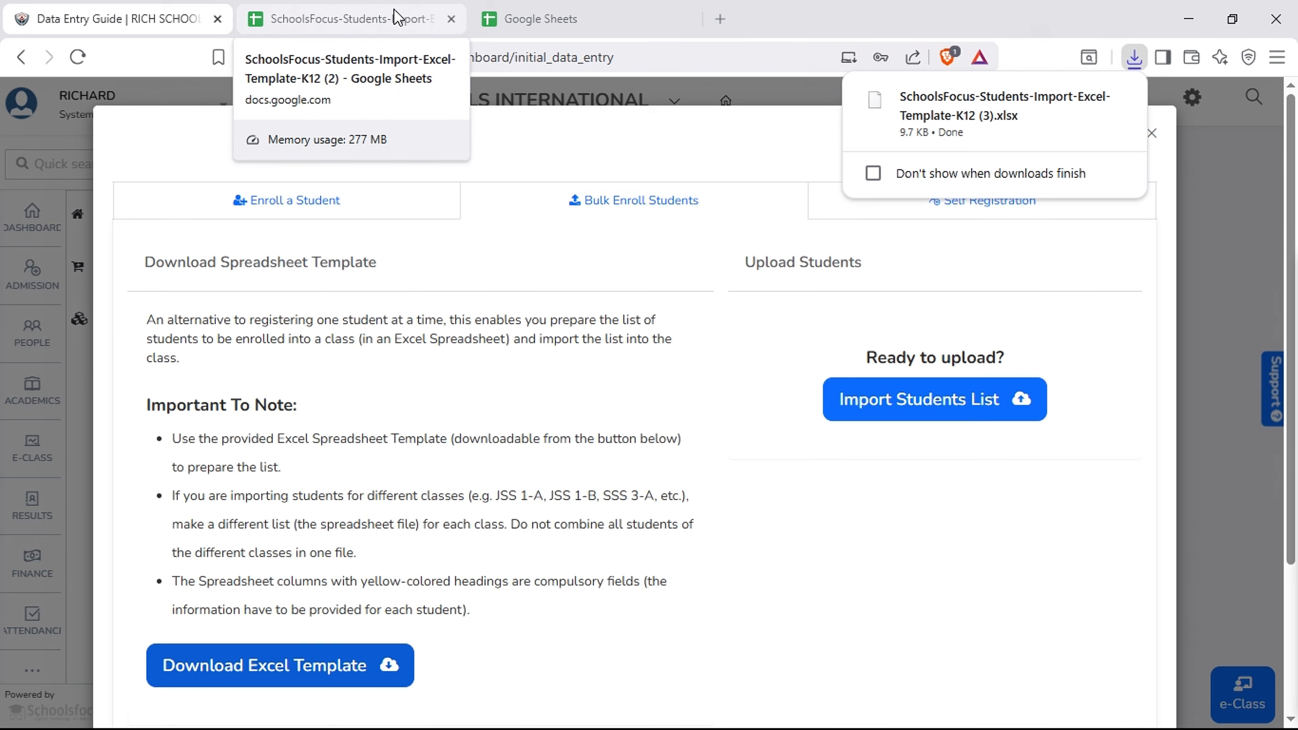
Switch to the blank students import template in Google Sheets and review its column headings.
click(396, 20)
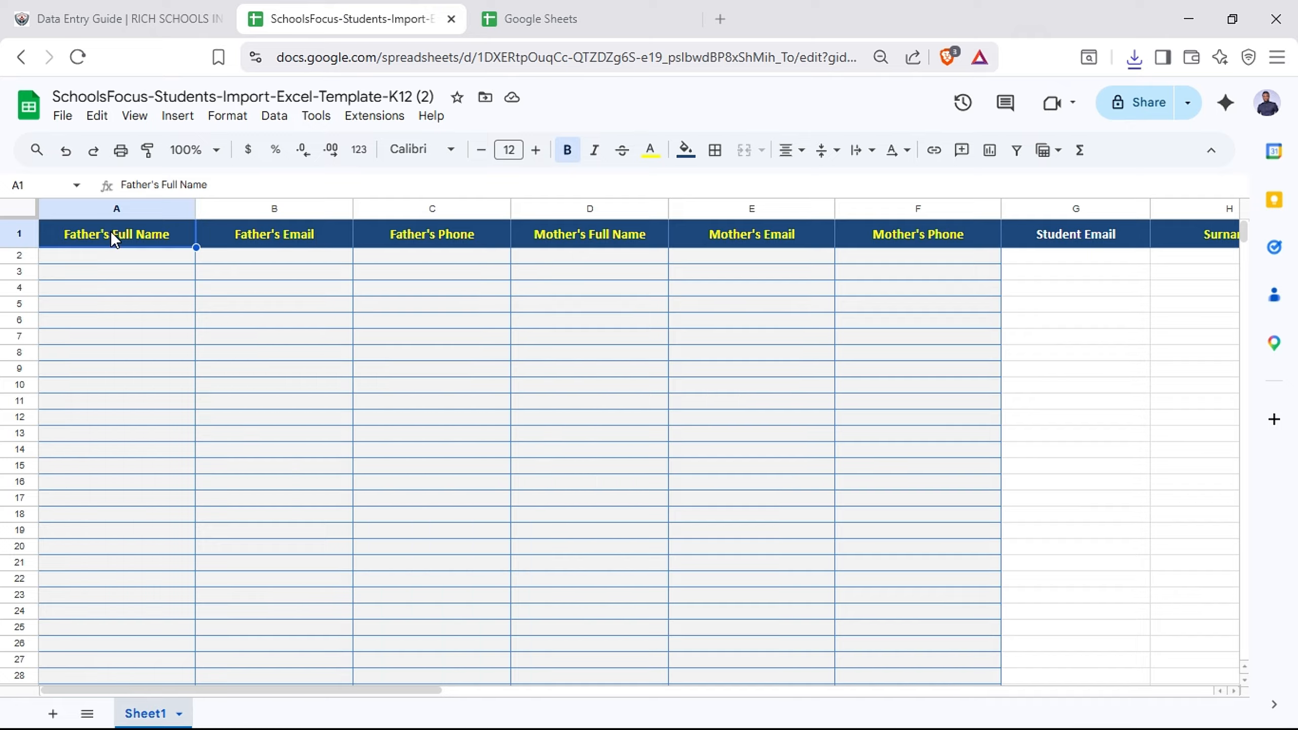
click(307, 245)
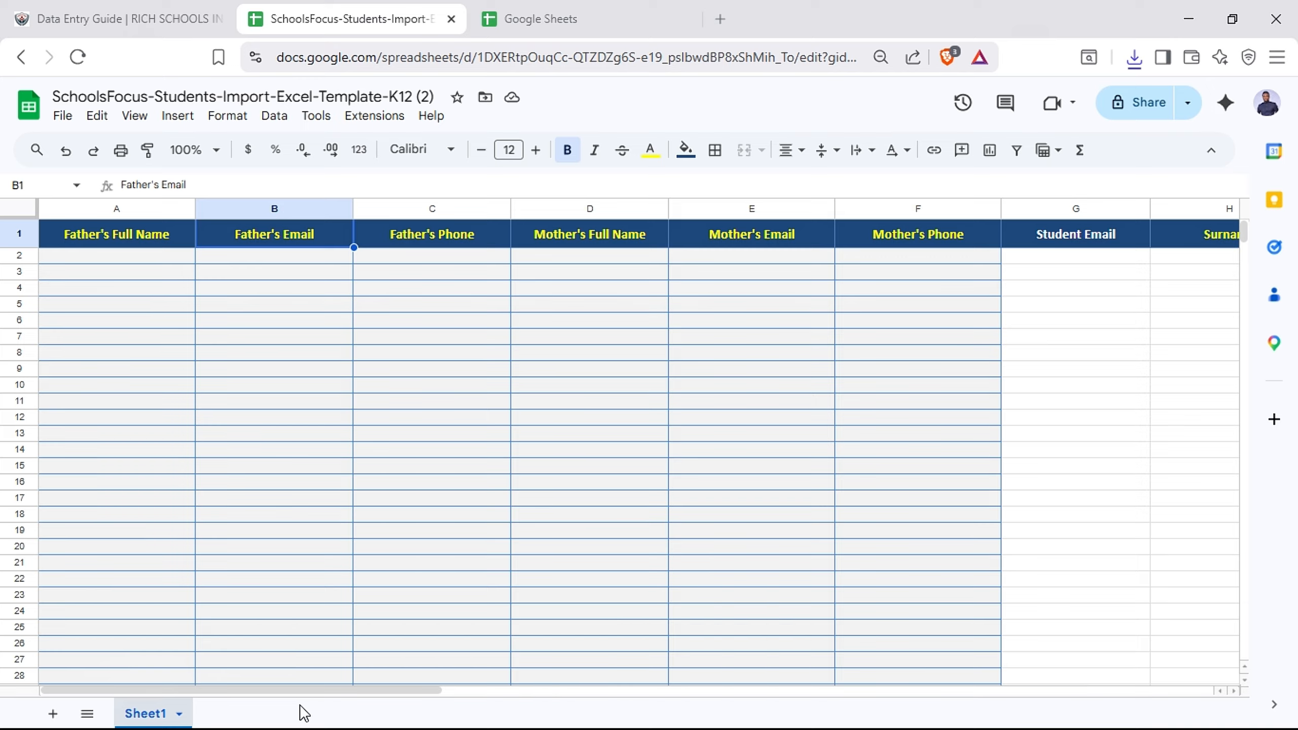
drag(377, 692, 873, 722)
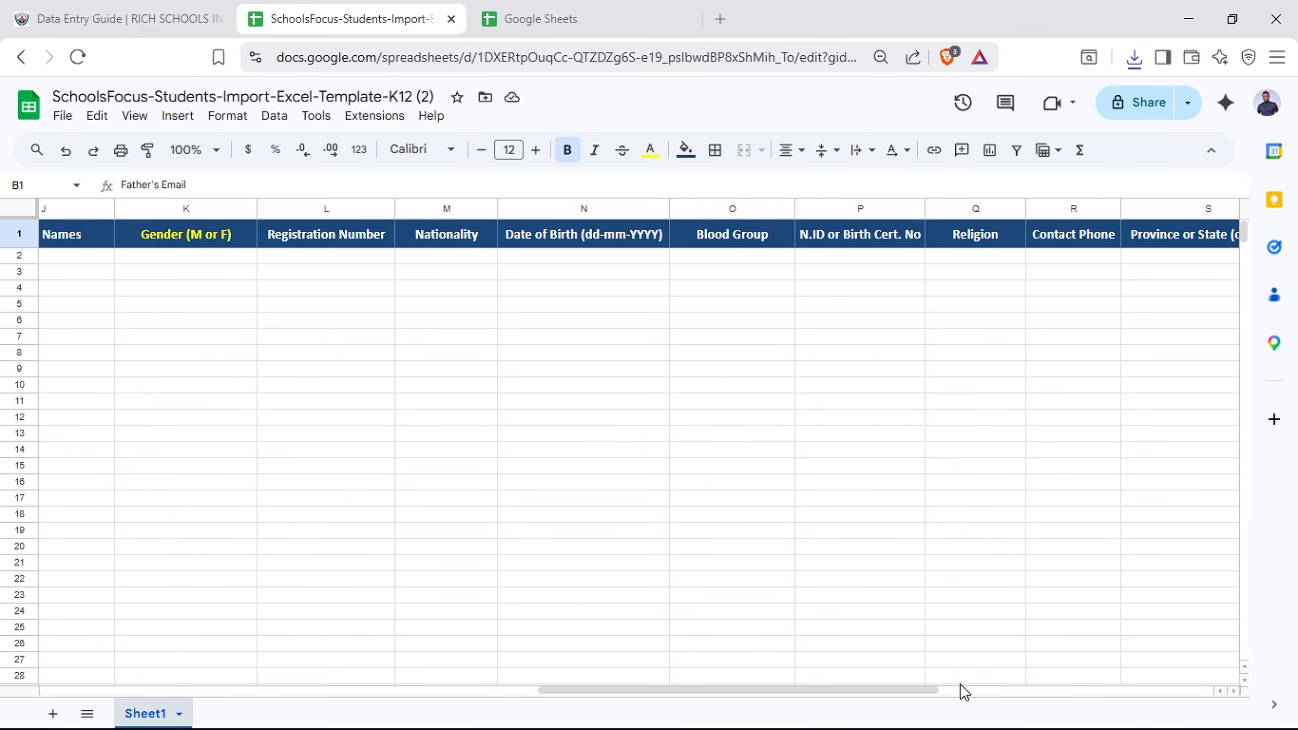
drag(930, 692, 372, 708)
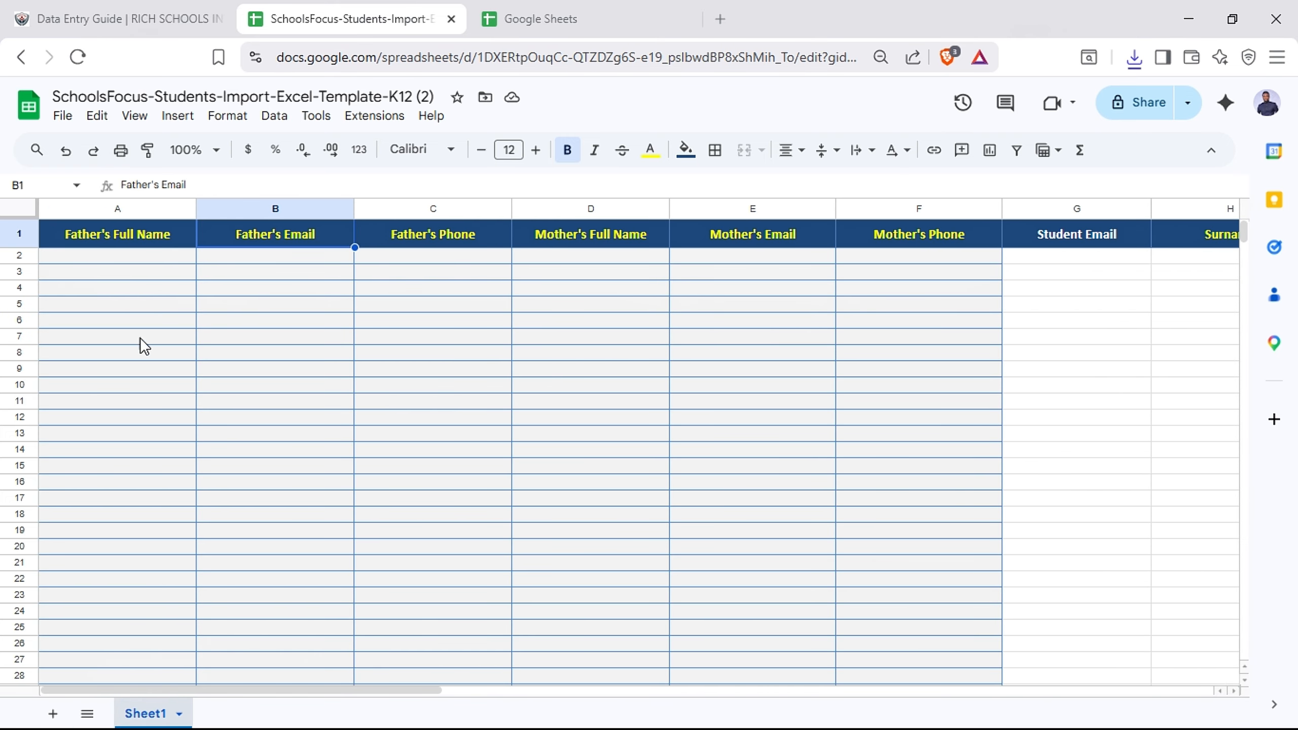
click(94, 255)
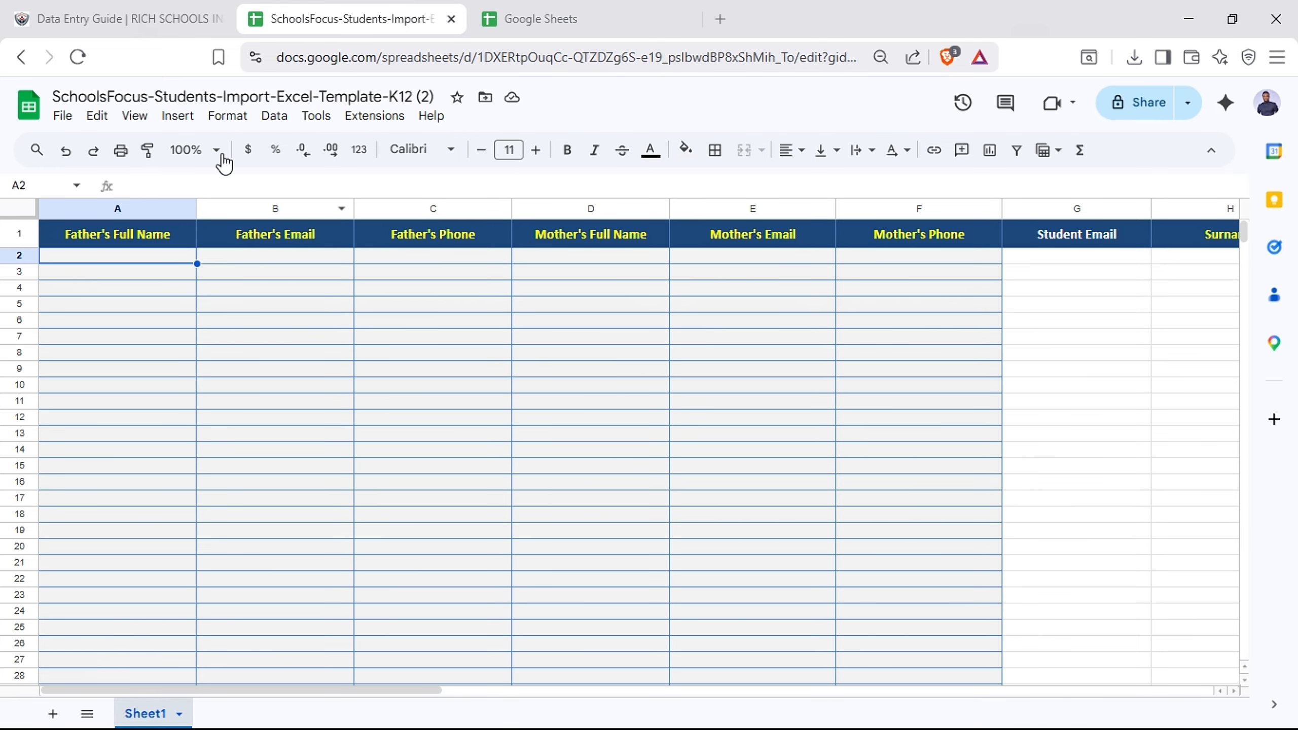
Upload Students_JSS_1_A.xlsx from the Downloads folder and open it in Google Sheets.
click(73, 124)
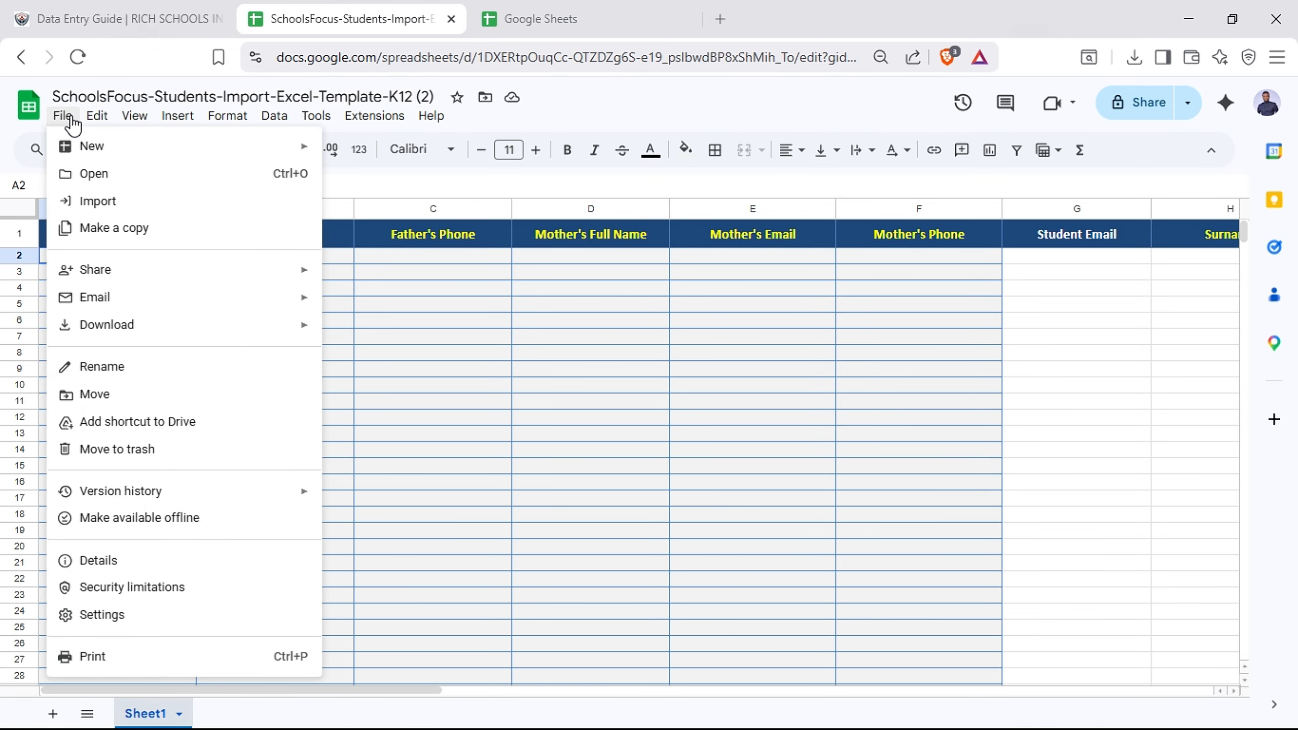
click(116, 179)
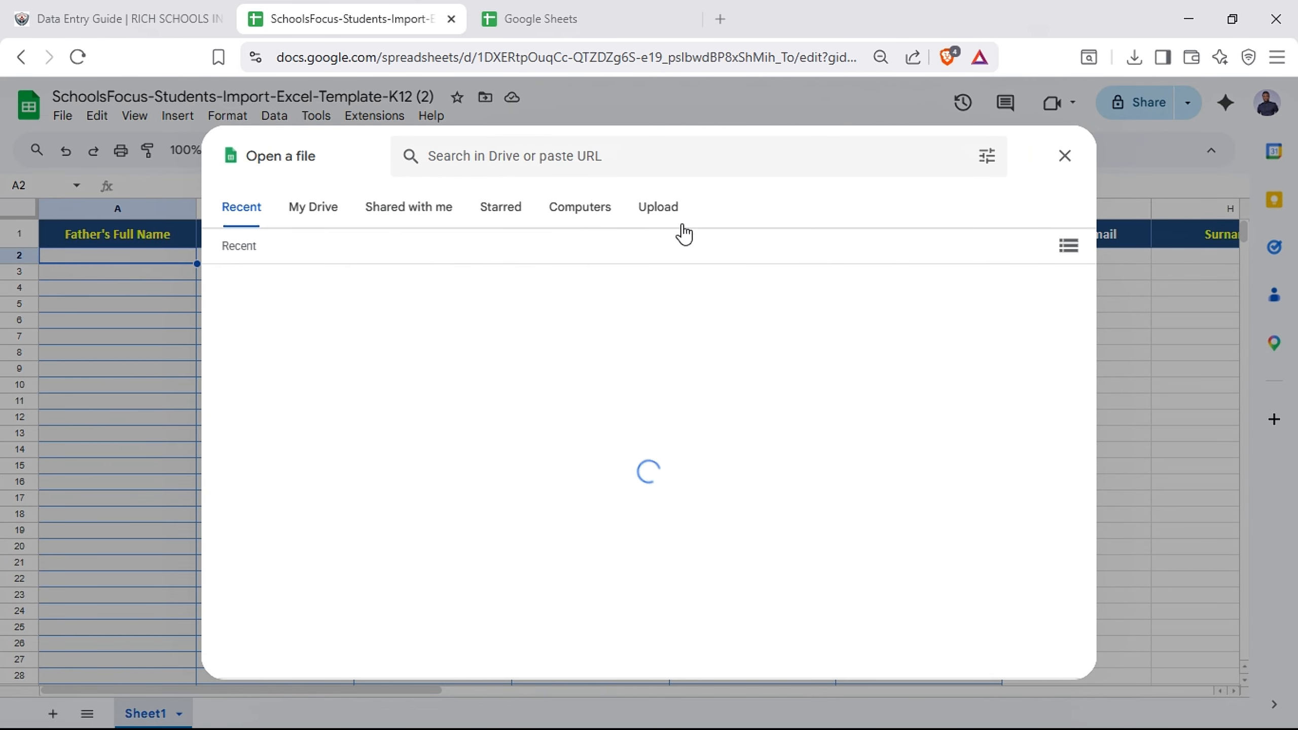
click(659, 210)
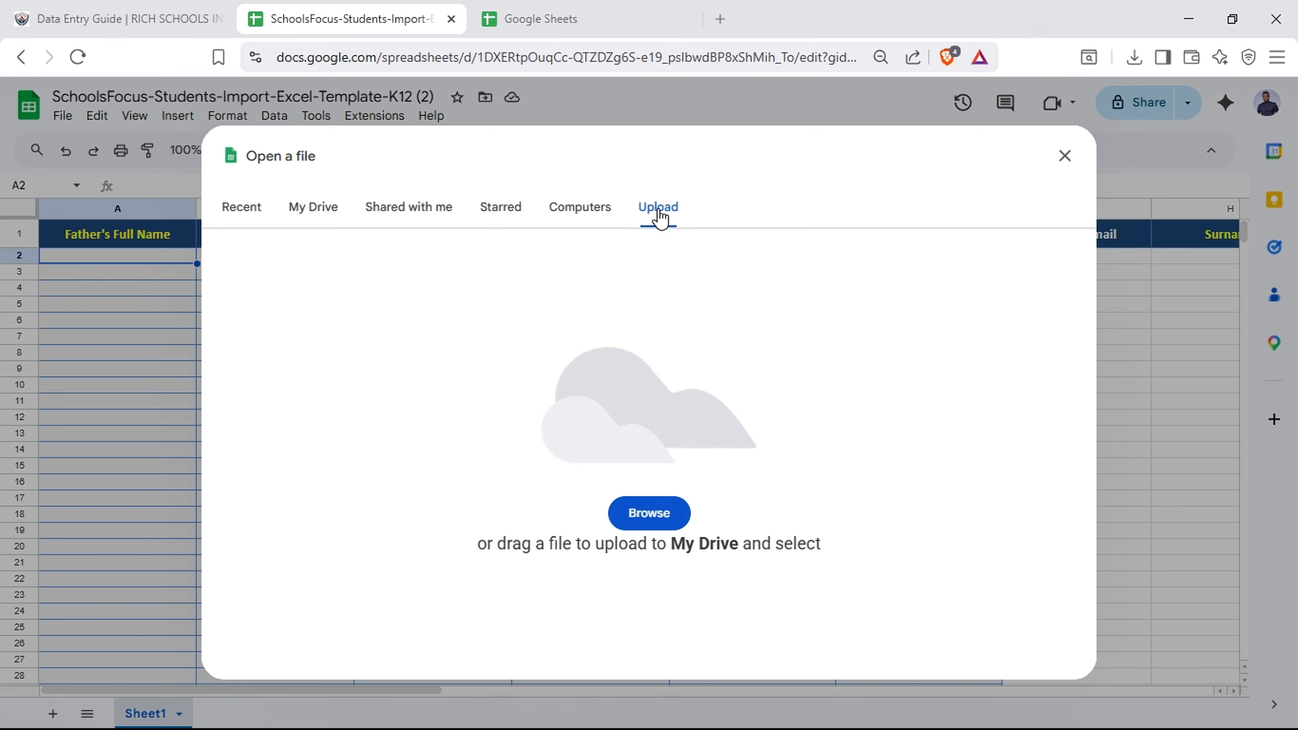
key(alt+Tab)
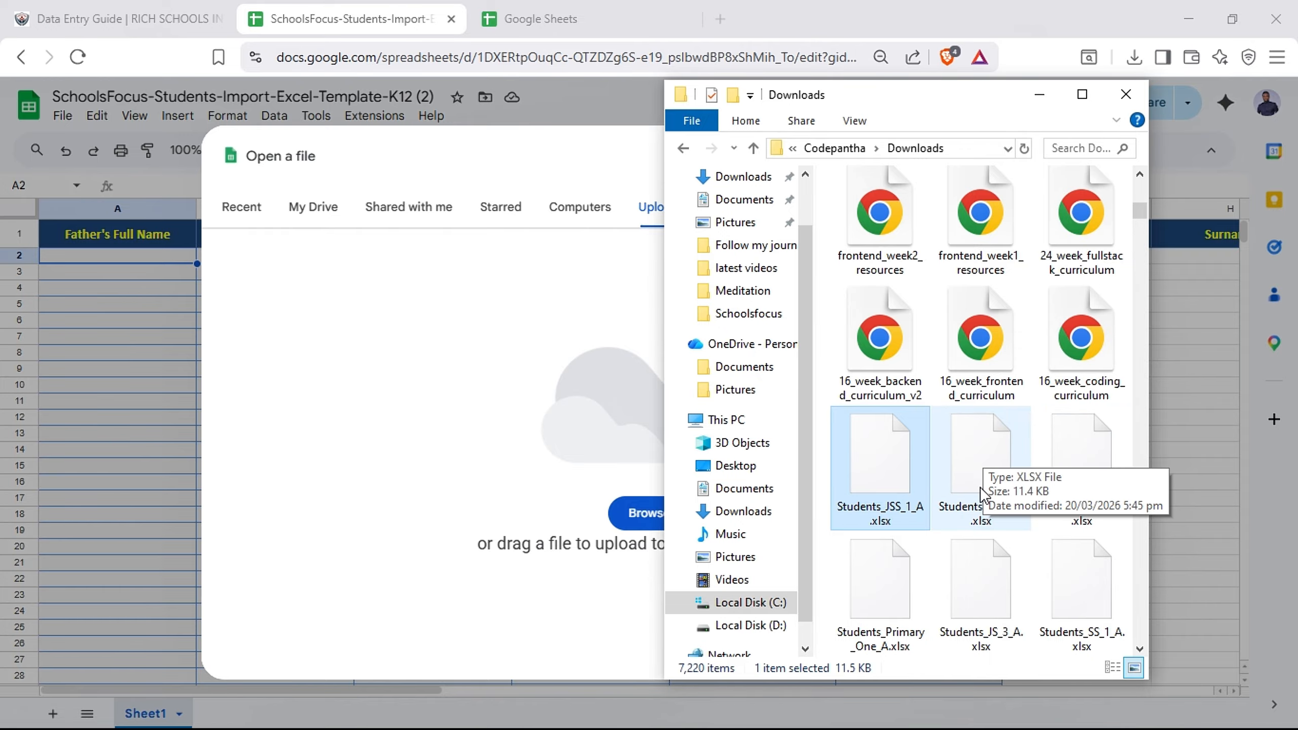
drag(849, 484, 533, 428)
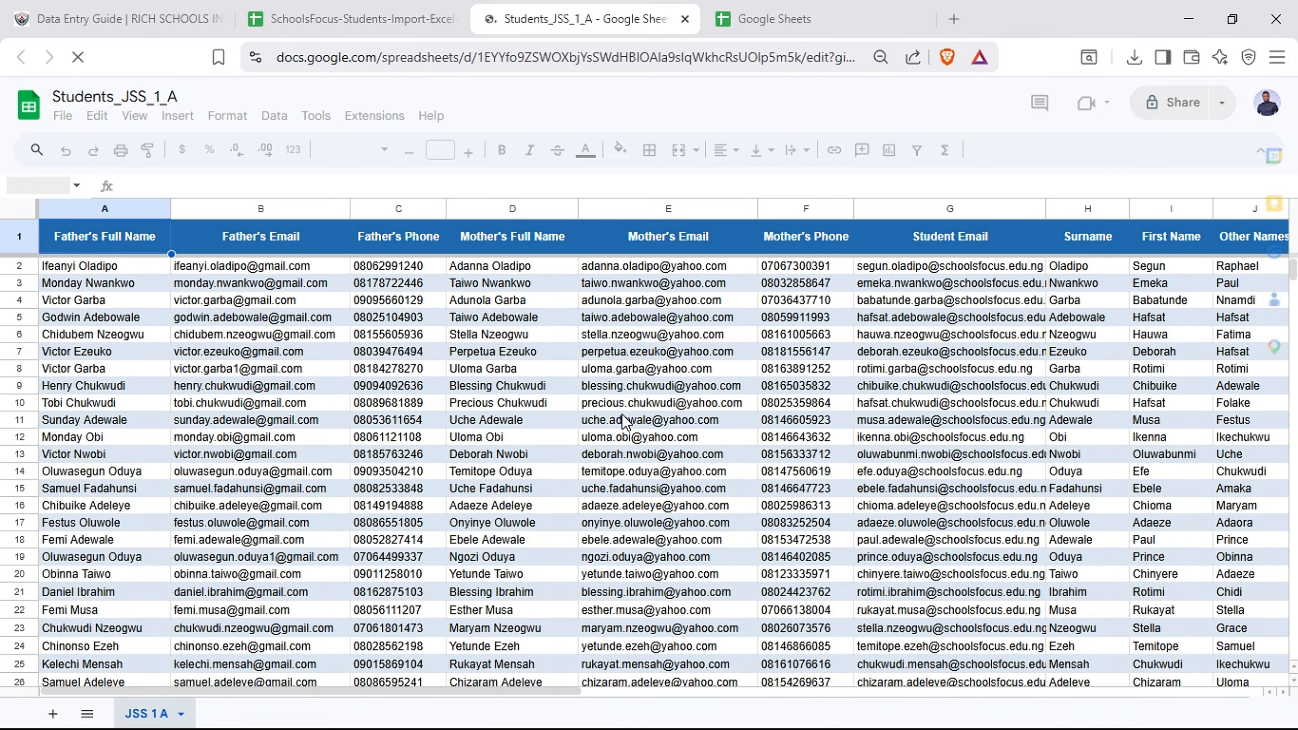
Review the filled-in student rows and columns of the Students_JSS_1_A sheet.
scroll(623, 415, down, 9)
scroll(622, 424, down, 10)
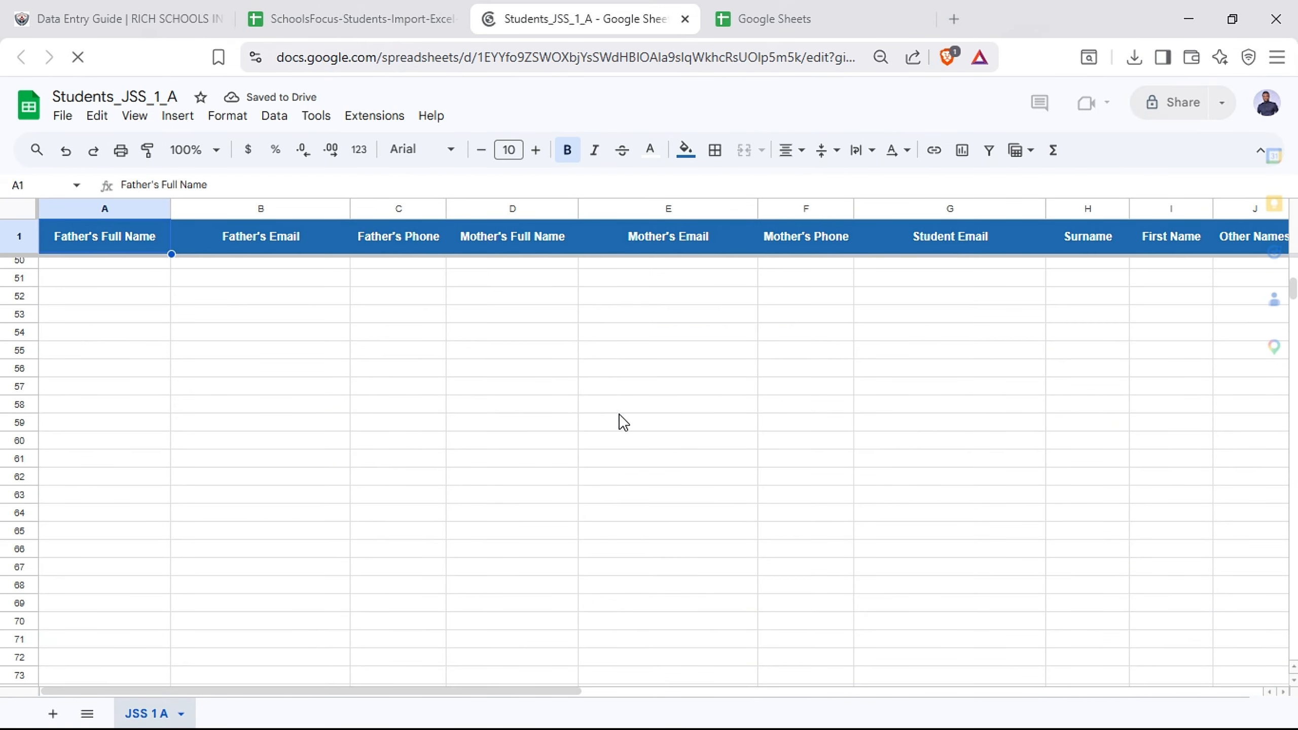
scroll(571, 429, up, 8)
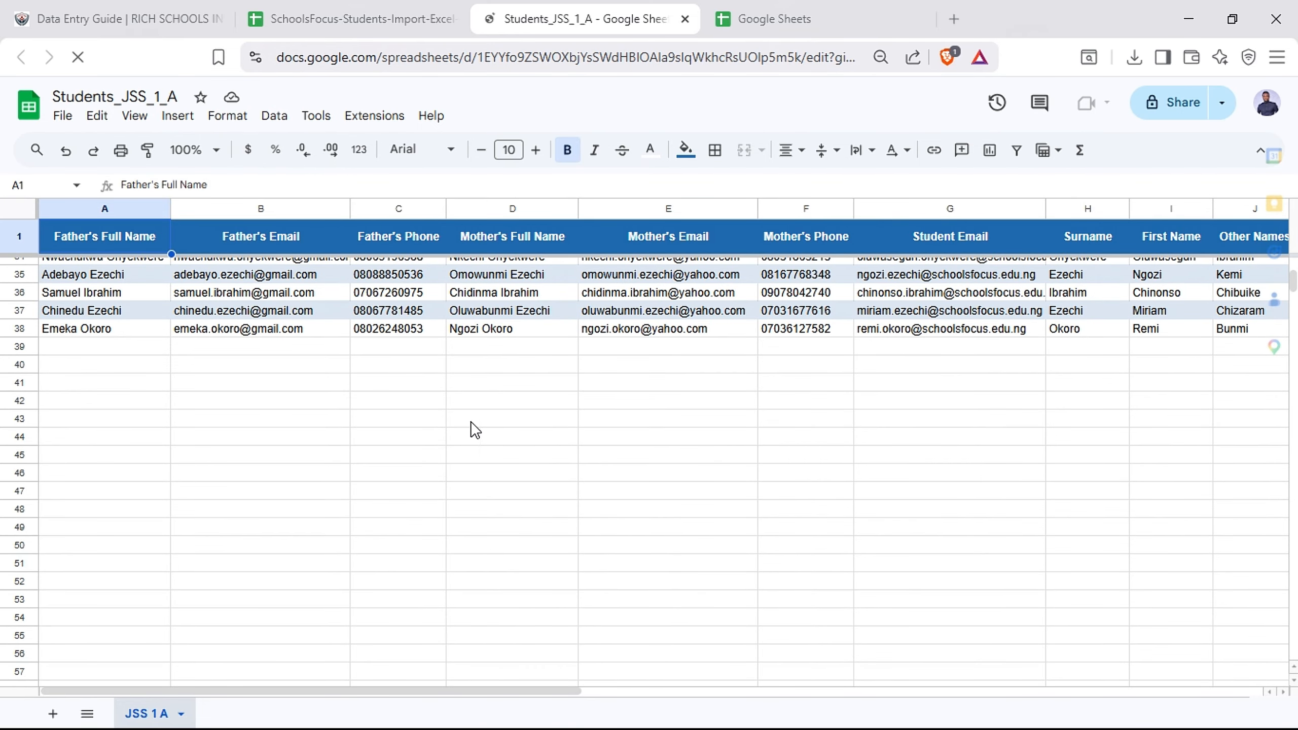
scroll(93, 353, up, 11)
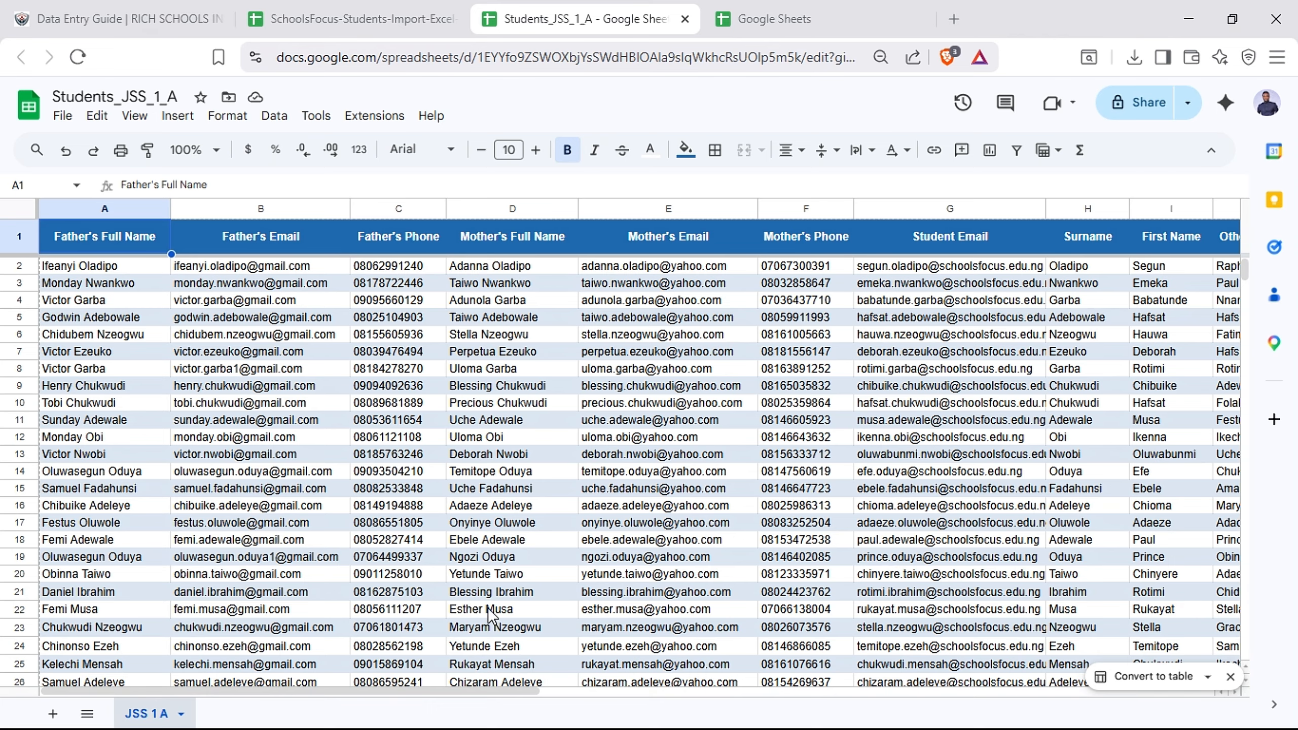
drag(365, 693, 623, 723)
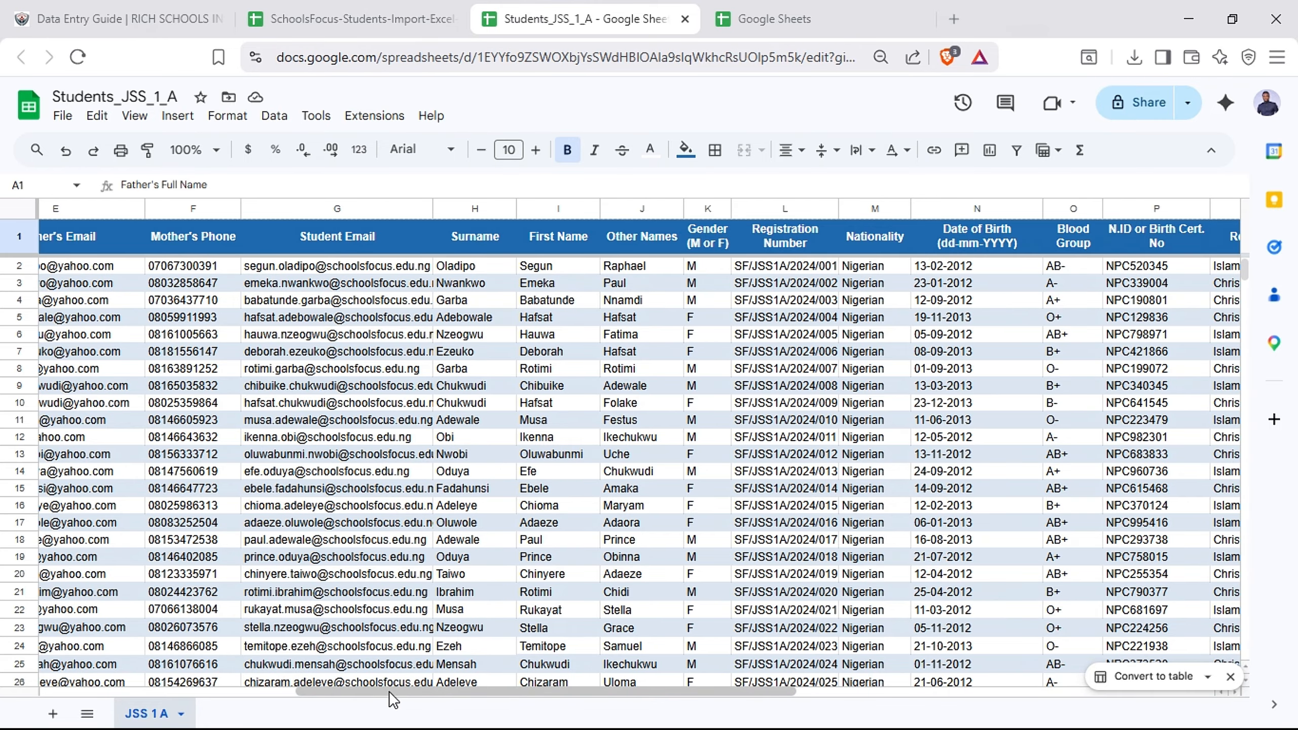
drag(390, 692, 184, 688)
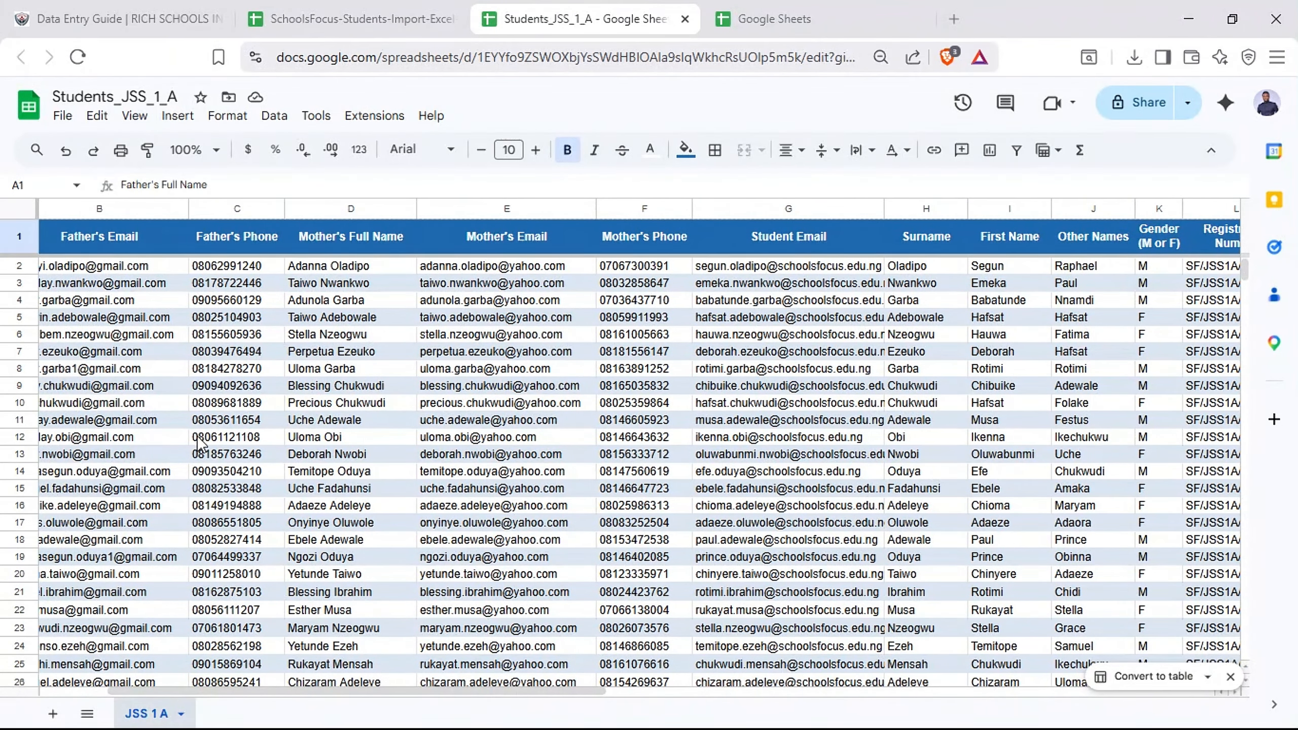
Switch to the SchoolsFocus data entry page, open the students list import form and set the class to JS 1.
click(119, 7)
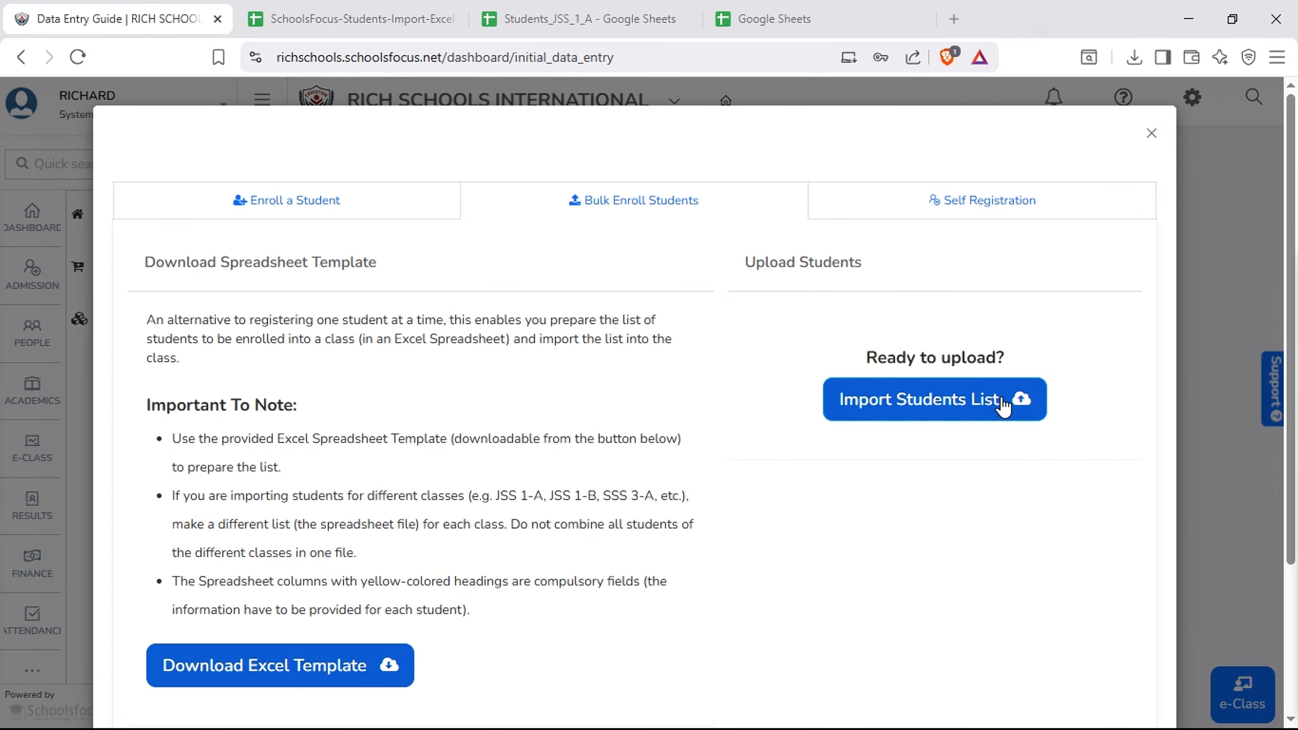
click(946, 400)
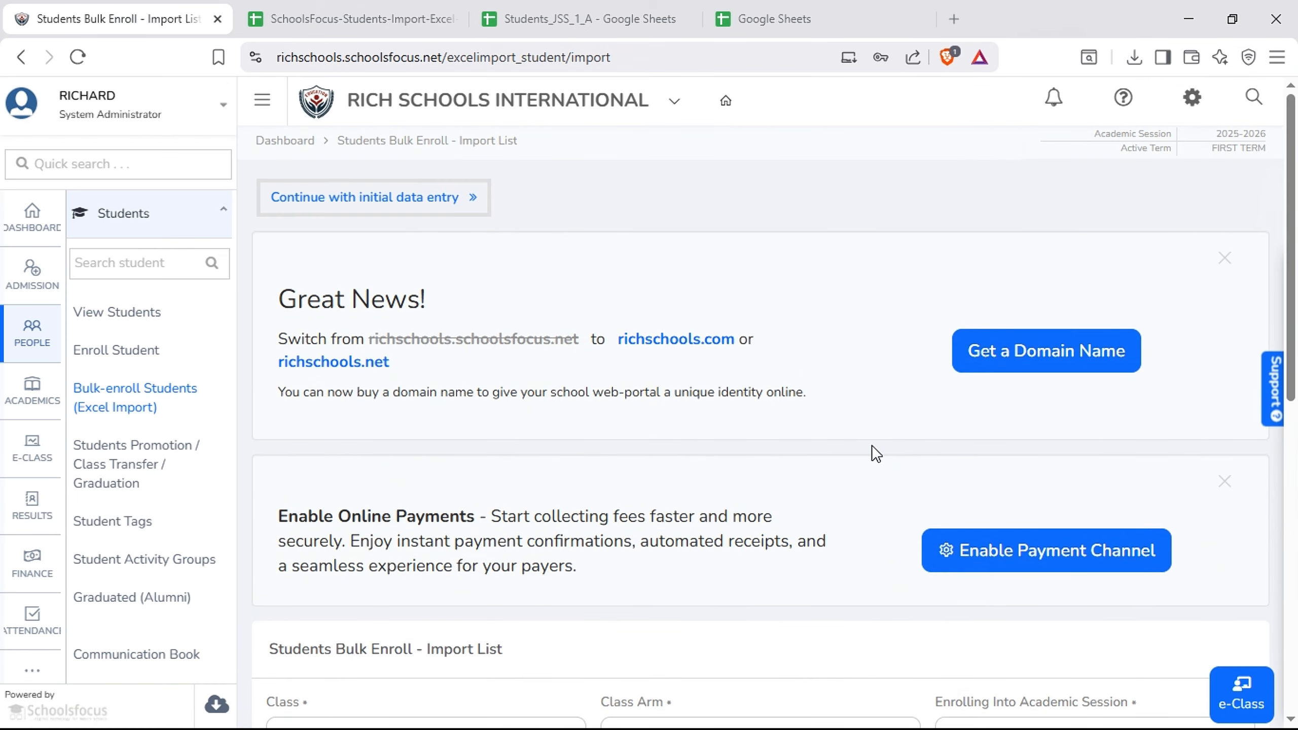
scroll(861, 464, down, 10)
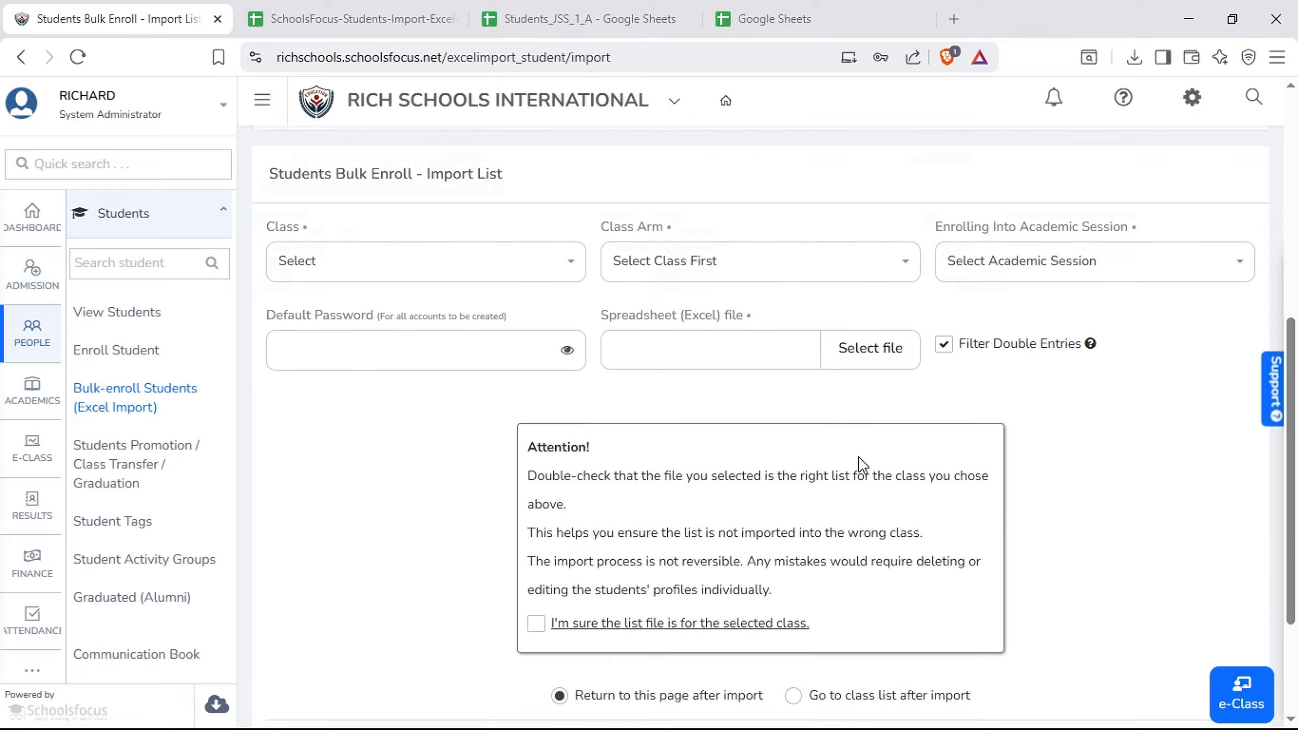
scroll(393, 532, up, 4)
click(393, 458)
scroll(392, 532, down, 10)
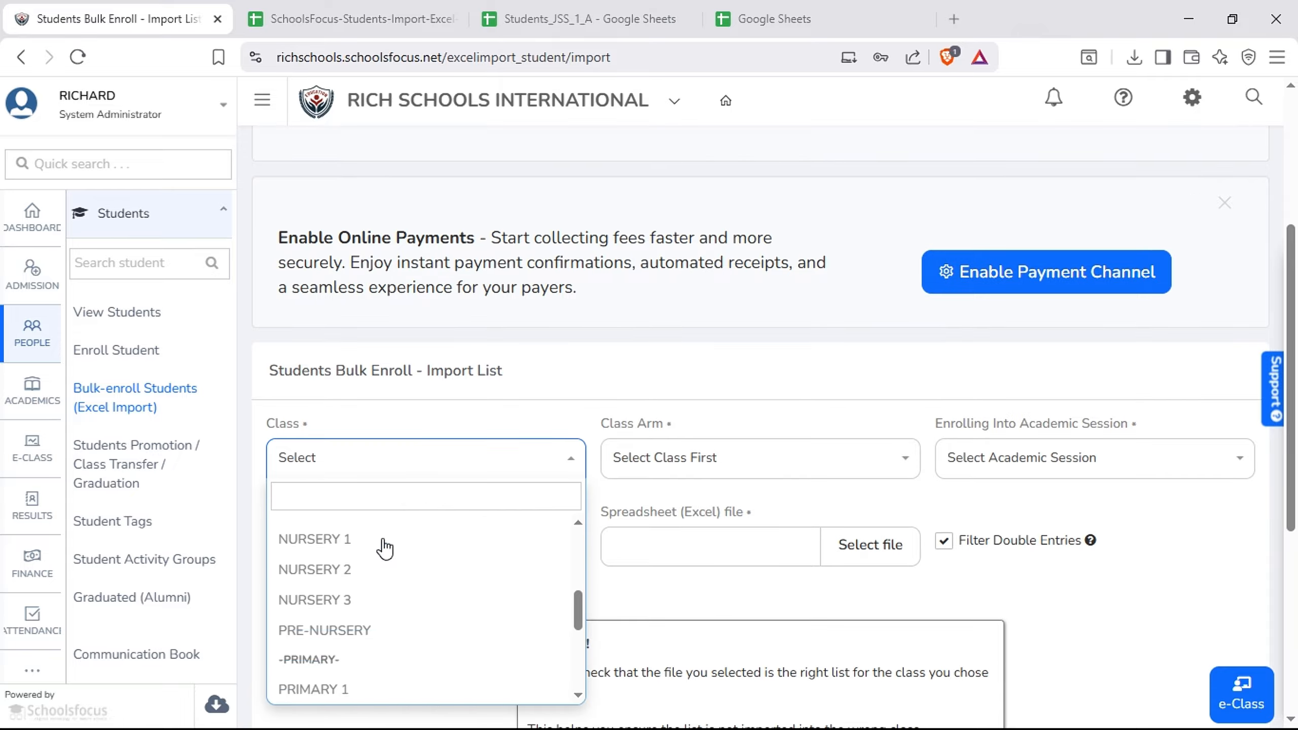
scroll(387, 542, down, 1)
scroll(387, 542, up, 10)
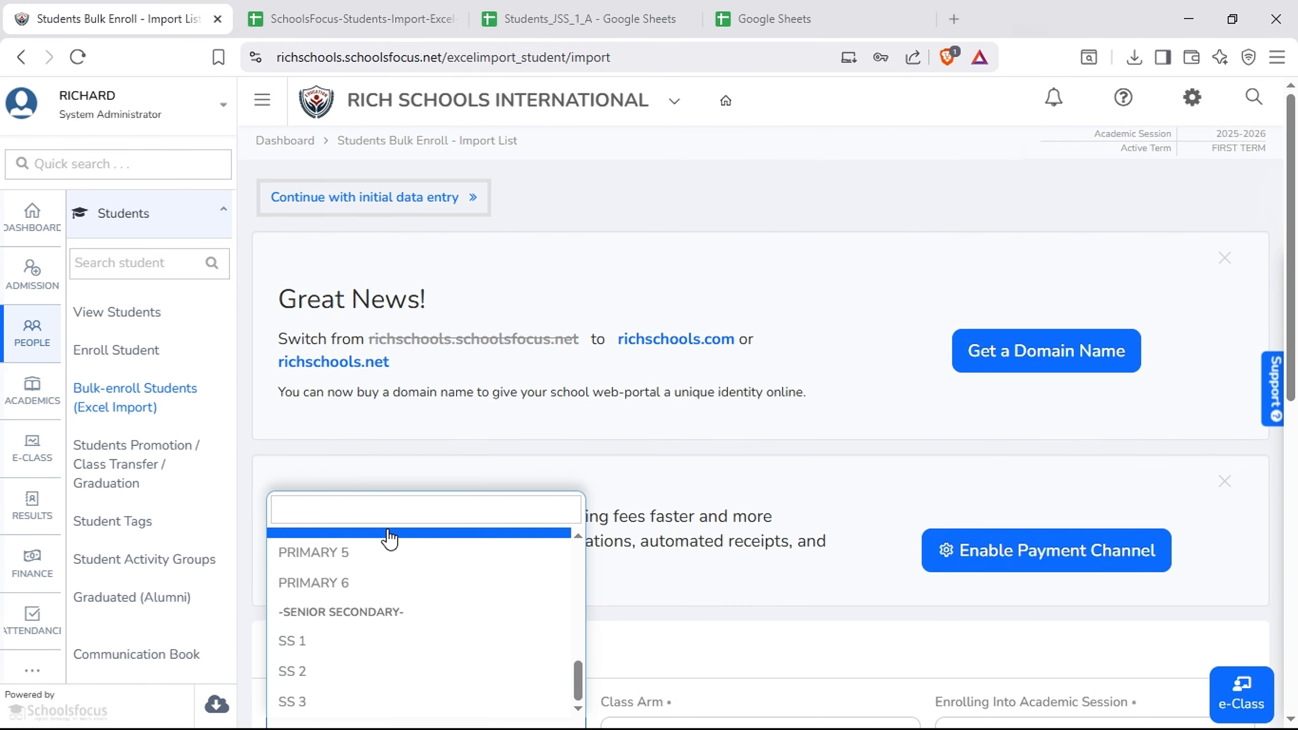
scroll(414, 596, up, 3)
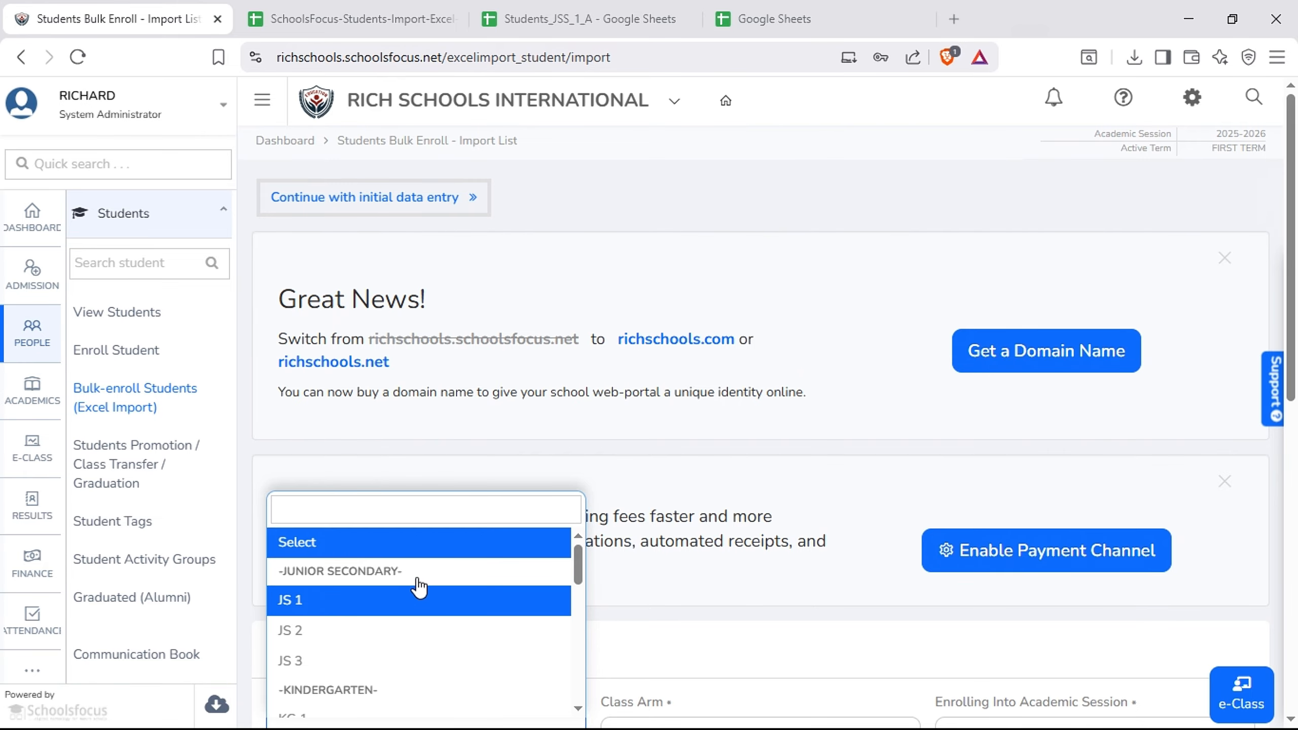
click(372, 612)
Set the class arm to A and the enrolling academic session to 2025-2026.
scroll(680, 363, down, 5)
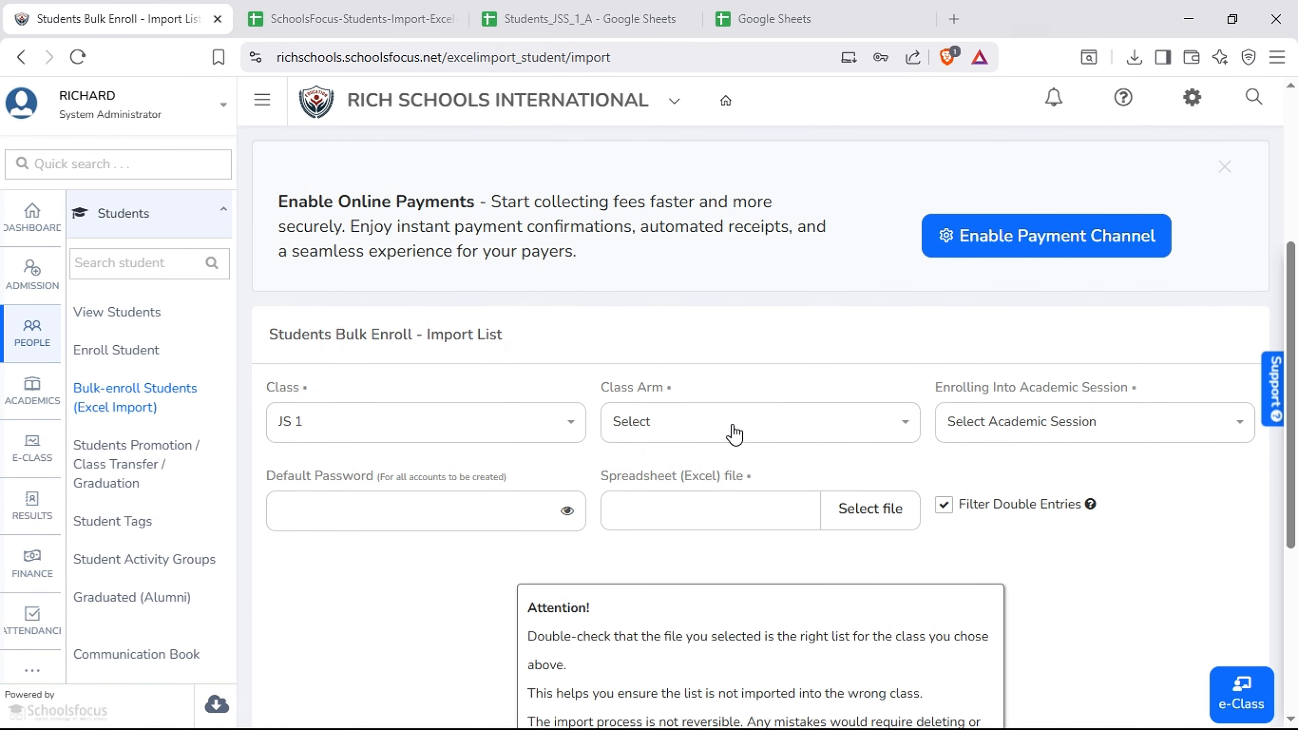
click(734, 434)
click(684, 523)
click(1092, 443)
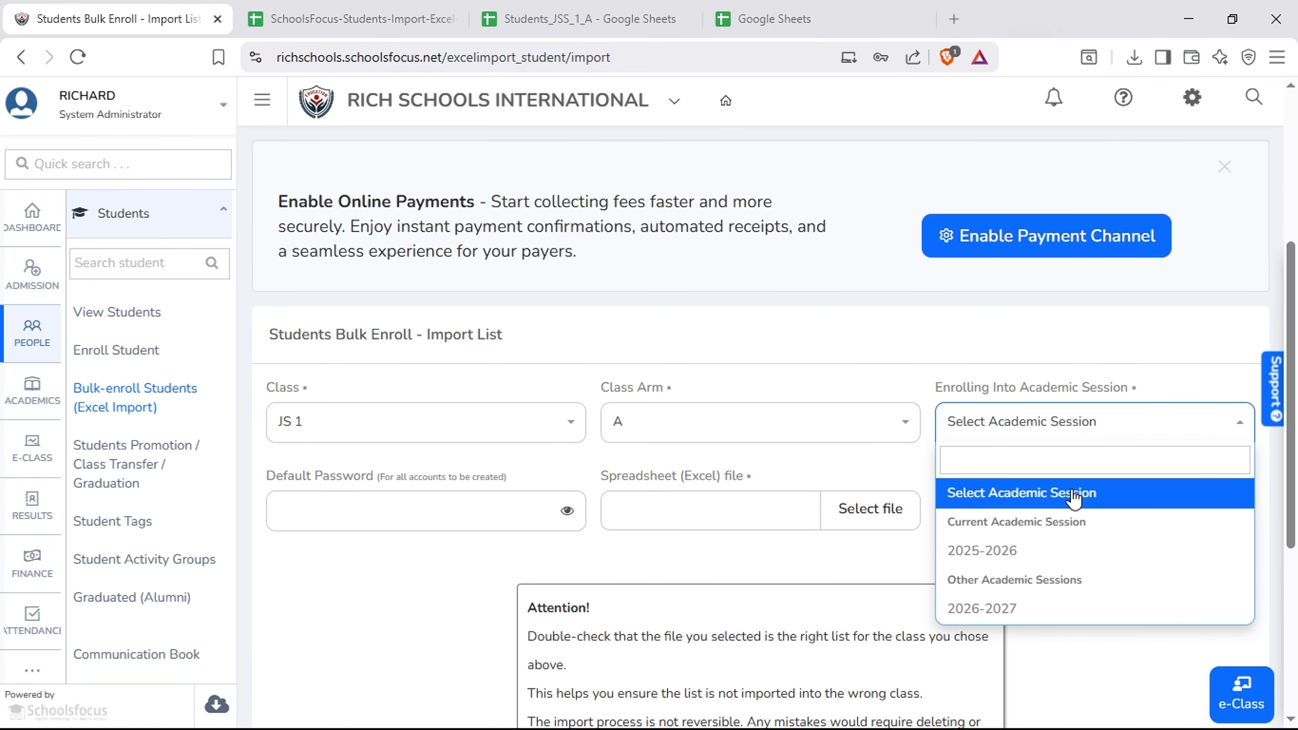
click(1090, 558)
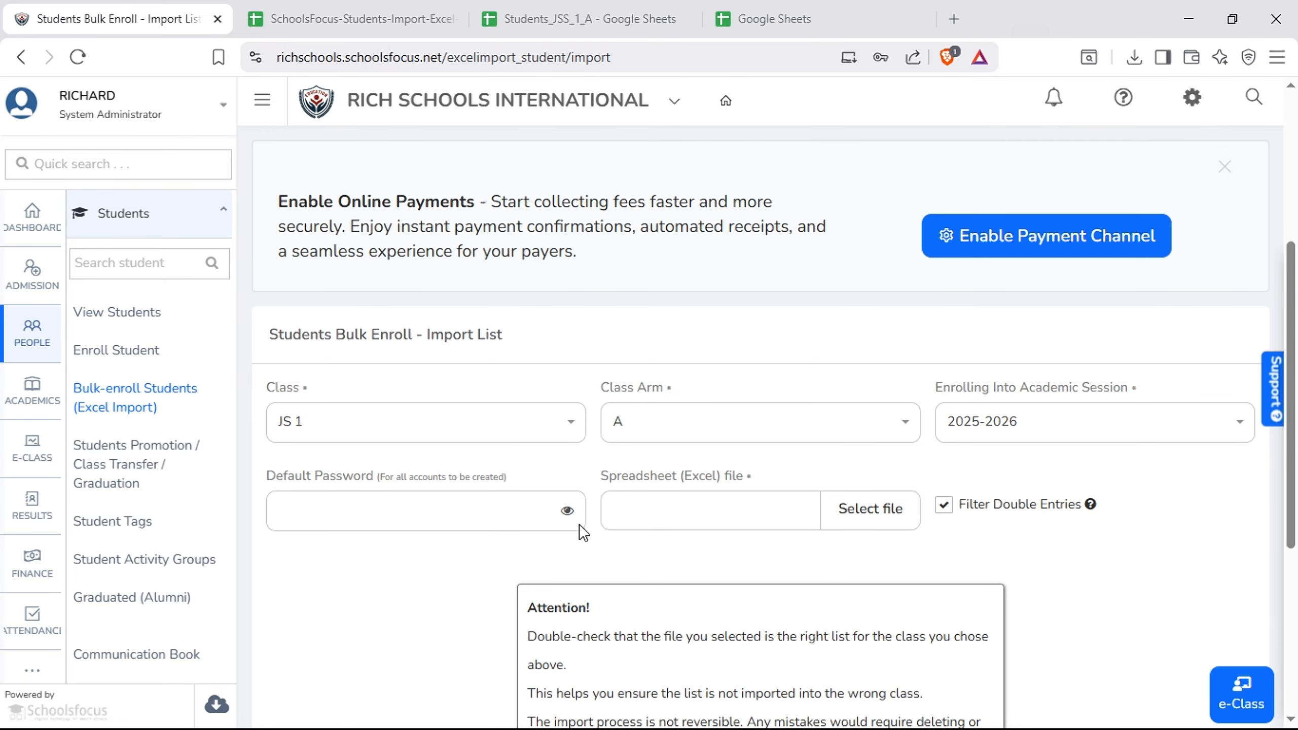
Enter the default password for all student accounts to be created.
click(458, 513)
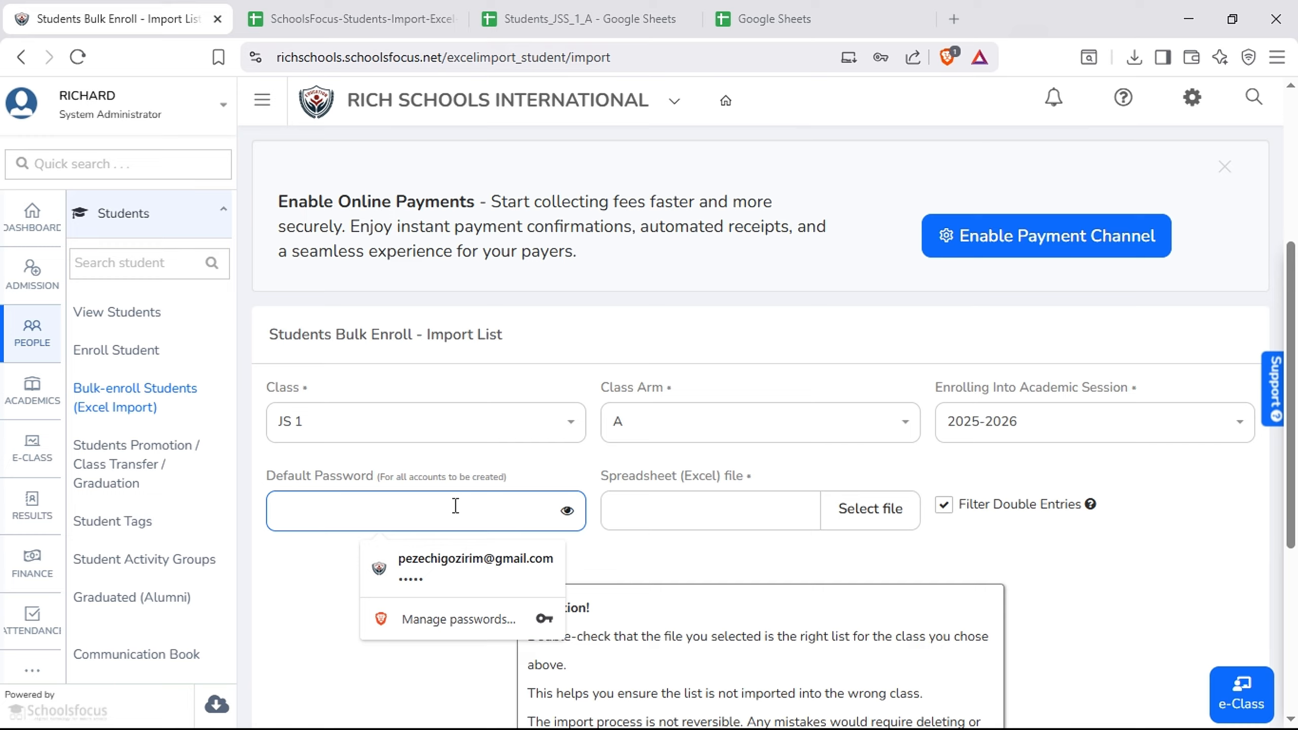
text(••••••)
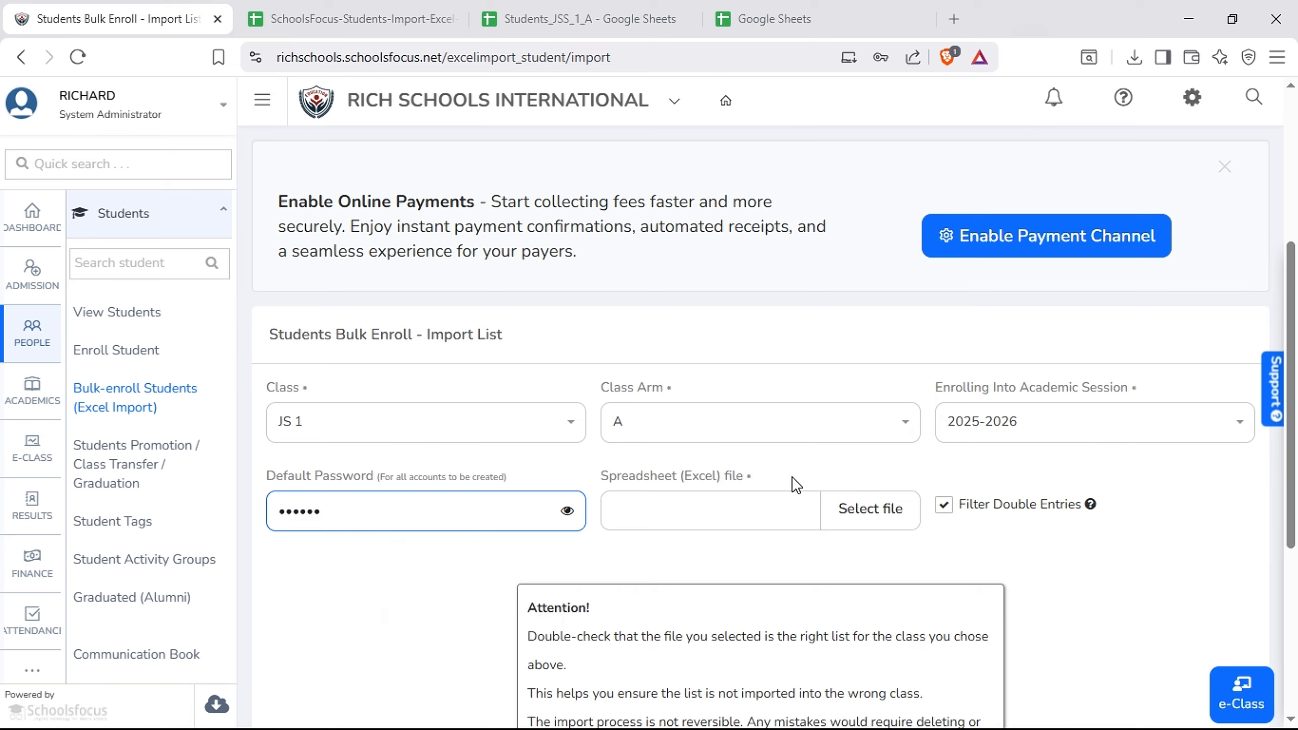
Find the JSS spreadsheets in the Downloads folder and attach Students_JSS_1_A.xlsx as the import file.
click(872, 527)
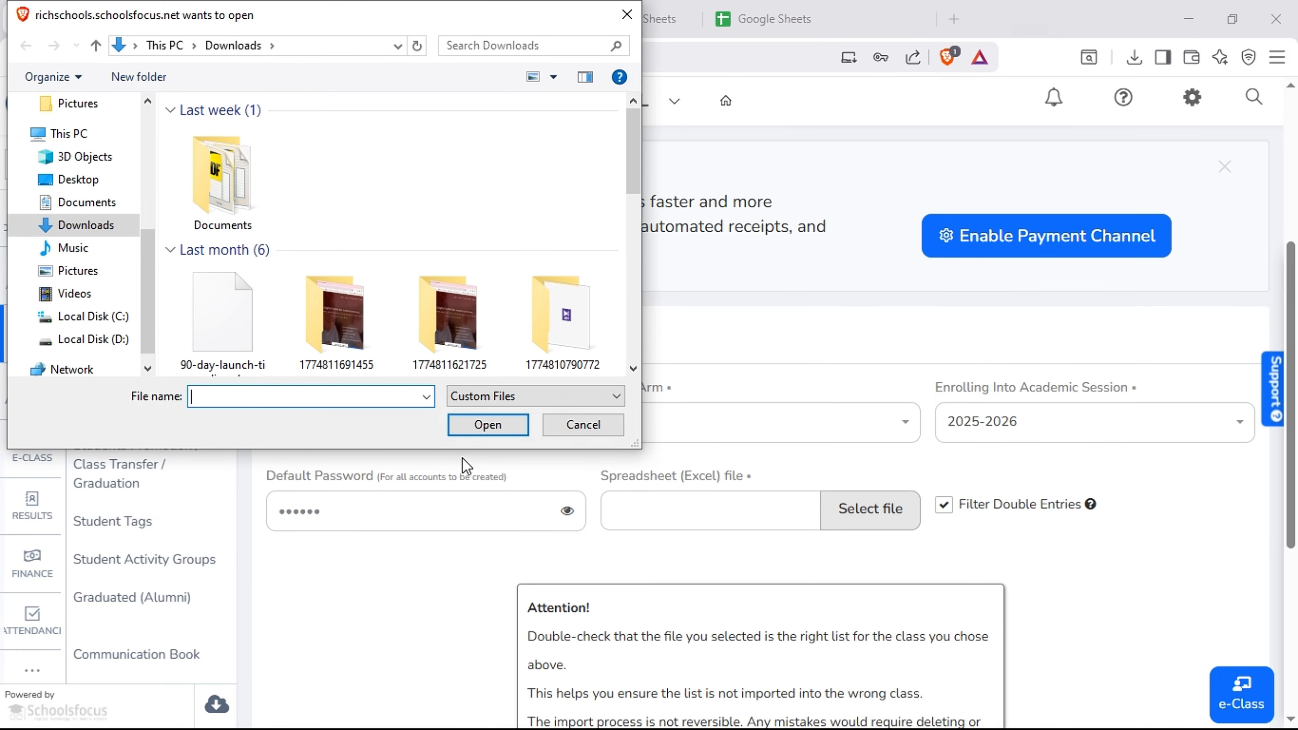
click(499, 40)
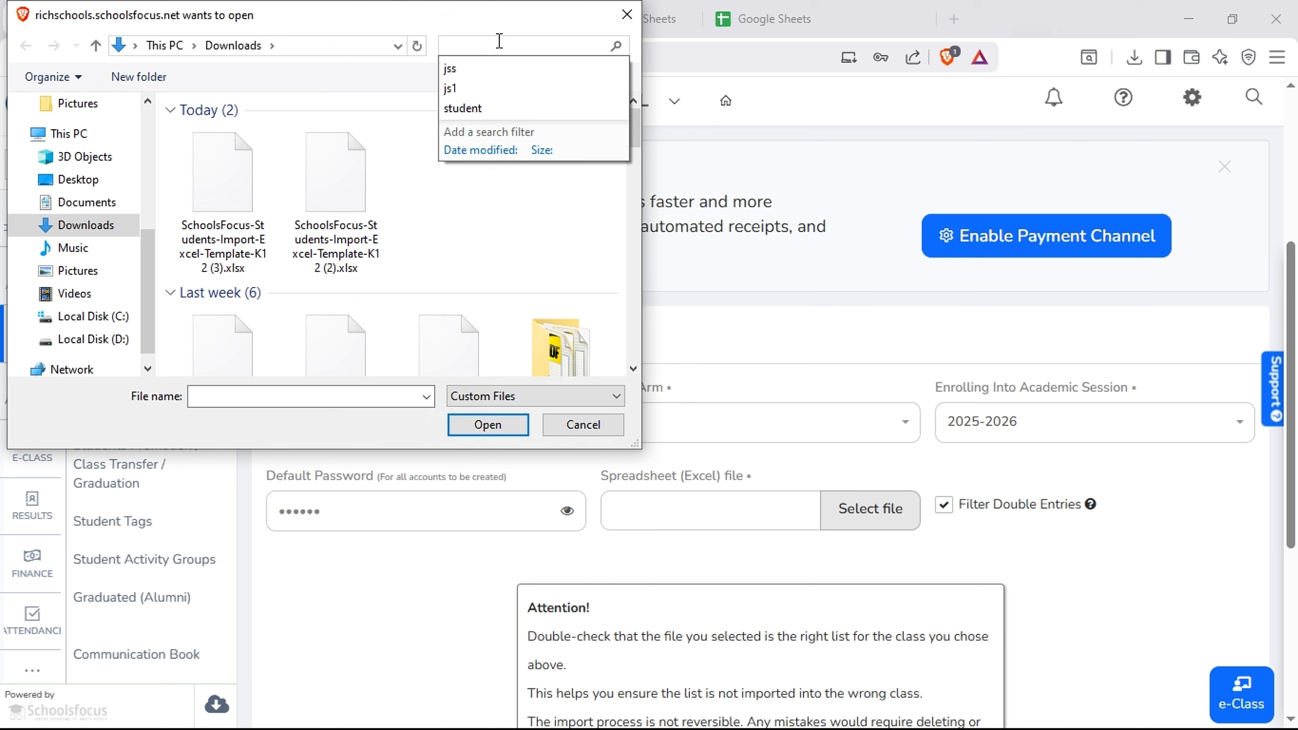
click(517, 84)
key(BackSpace)
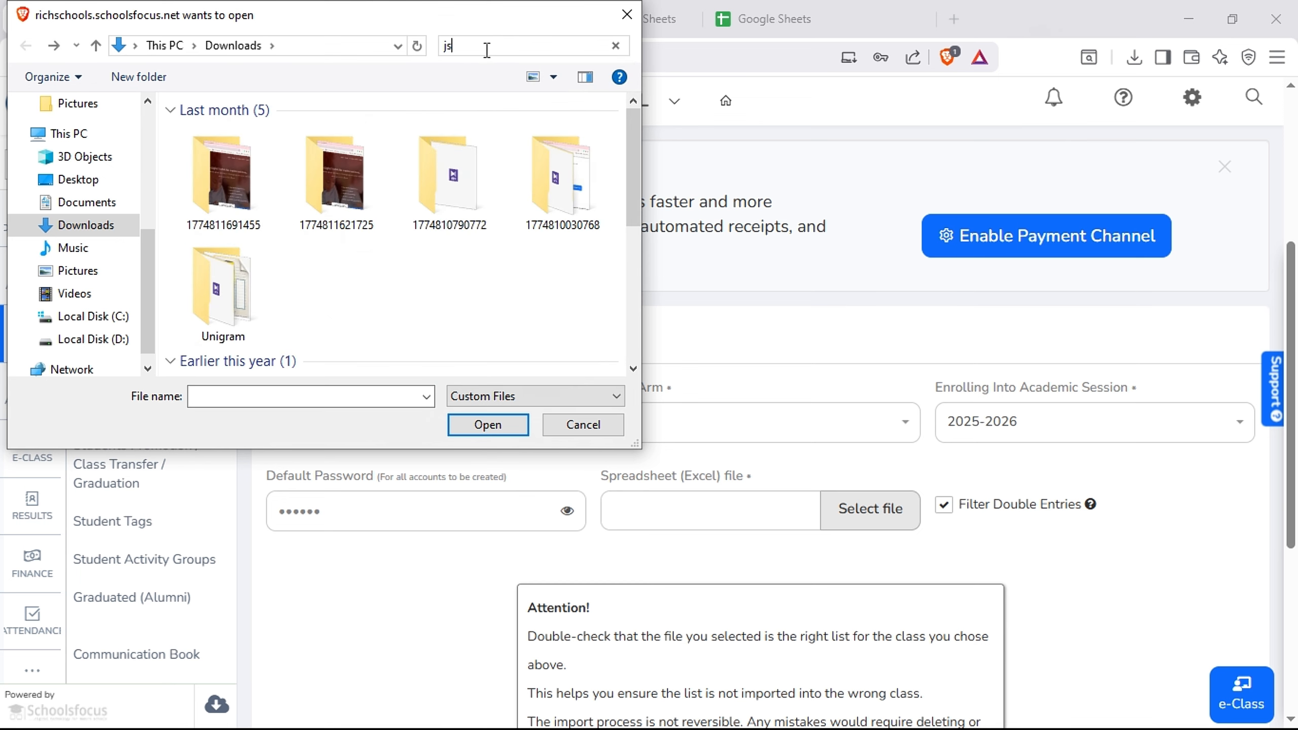
click(487, 50)
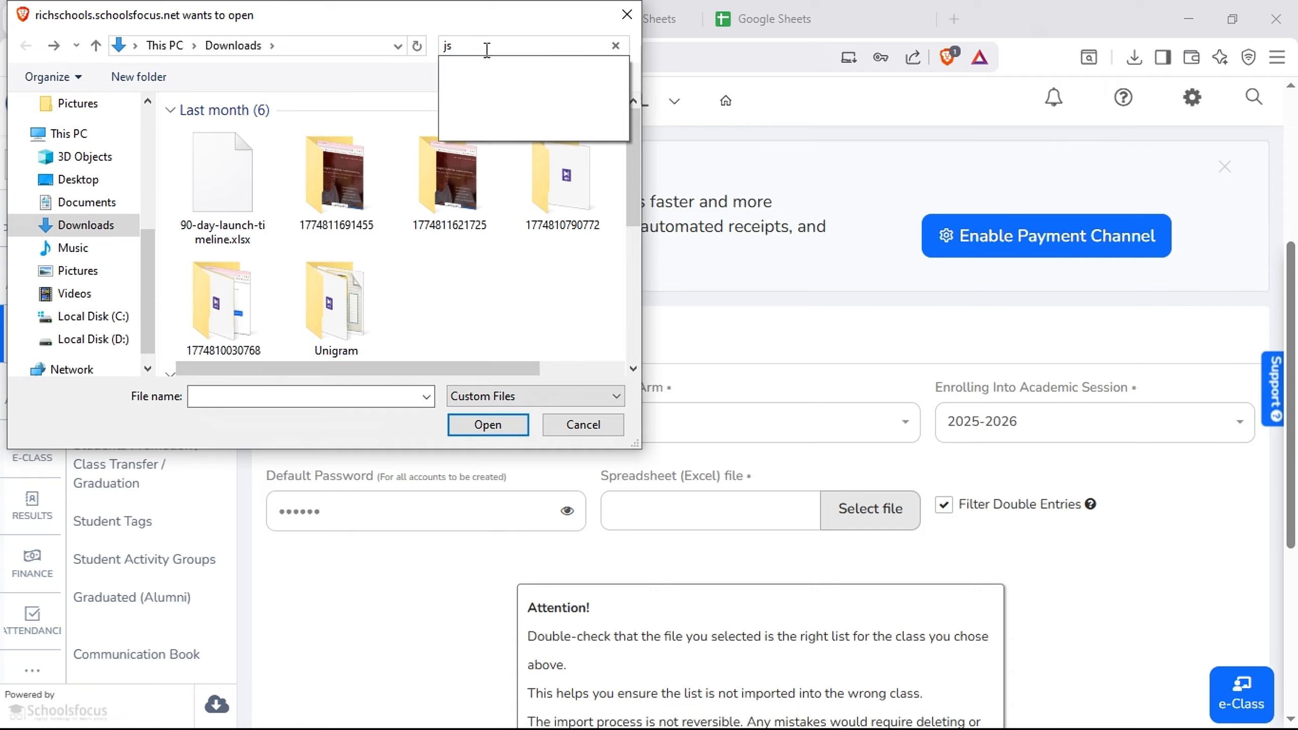
text(jss)
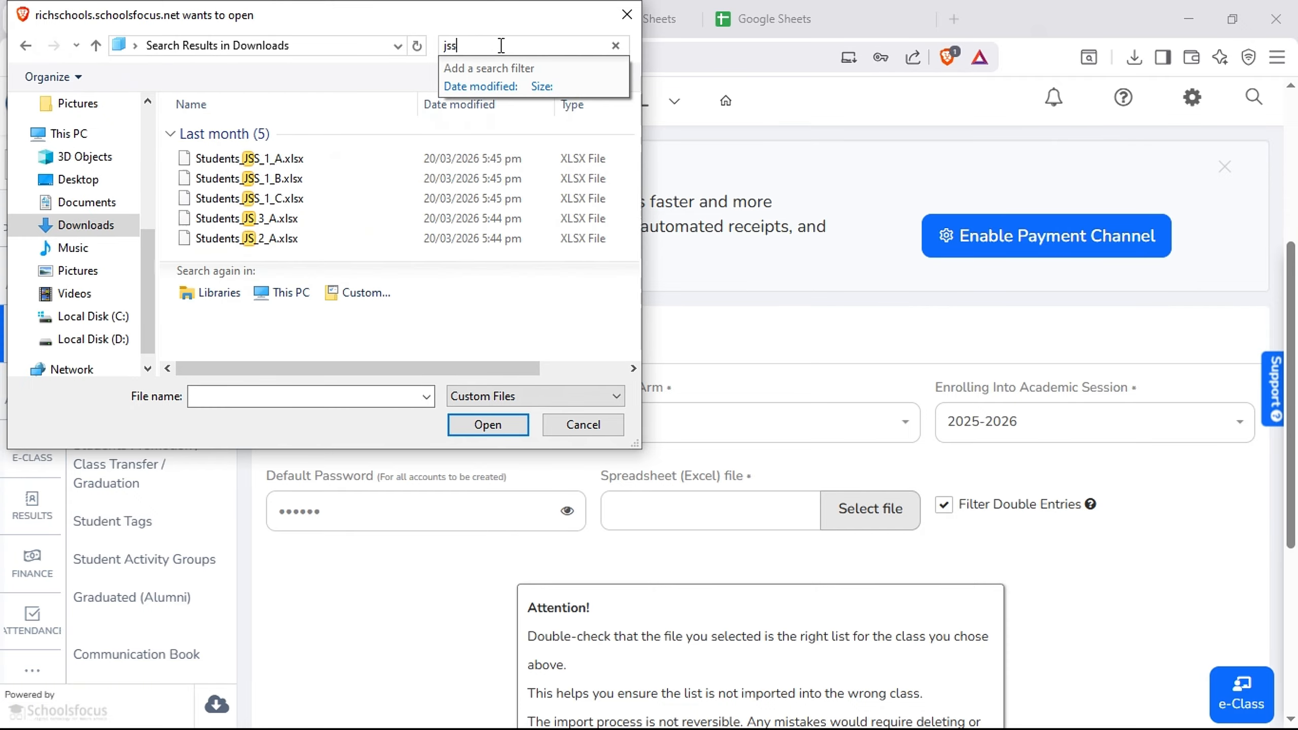
double_click(281, 159)
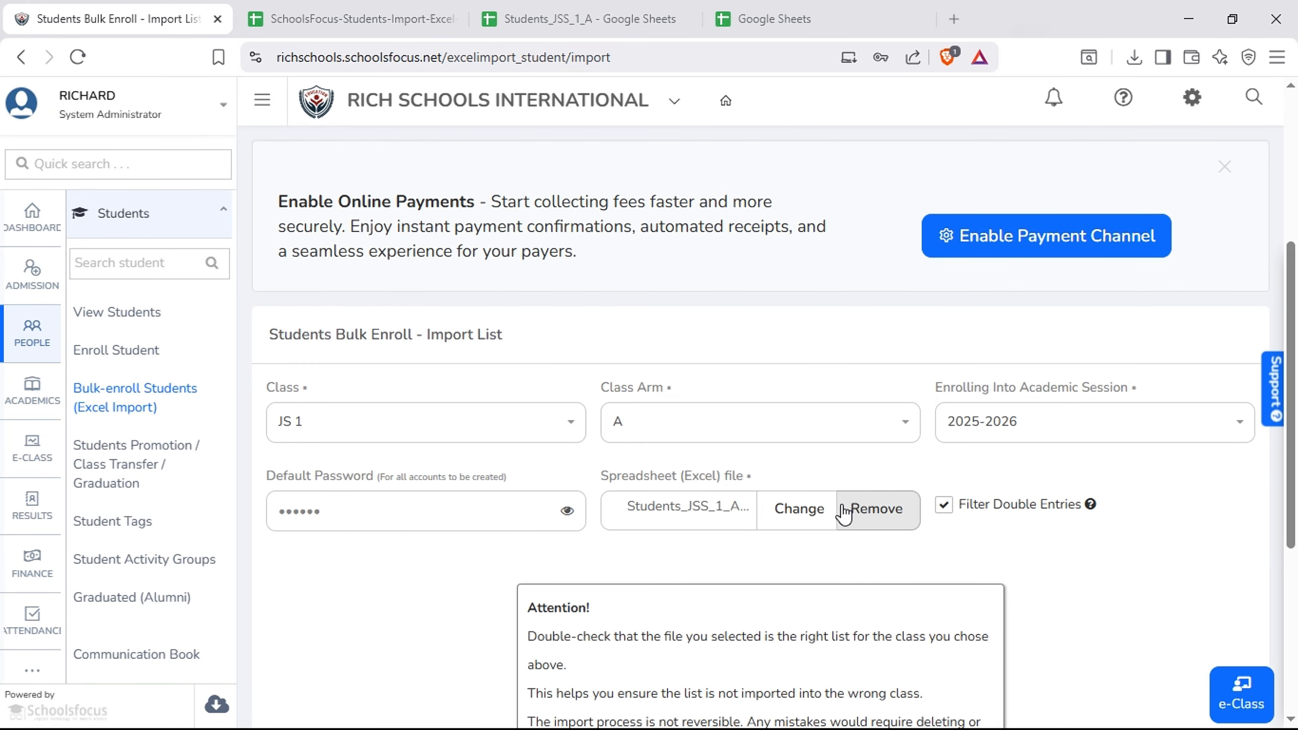
Confirm the file is for the selected class and import the students, going to the class list after import.
scroll(841, 511, down, 3)
scroll(732, 378, down, 3)
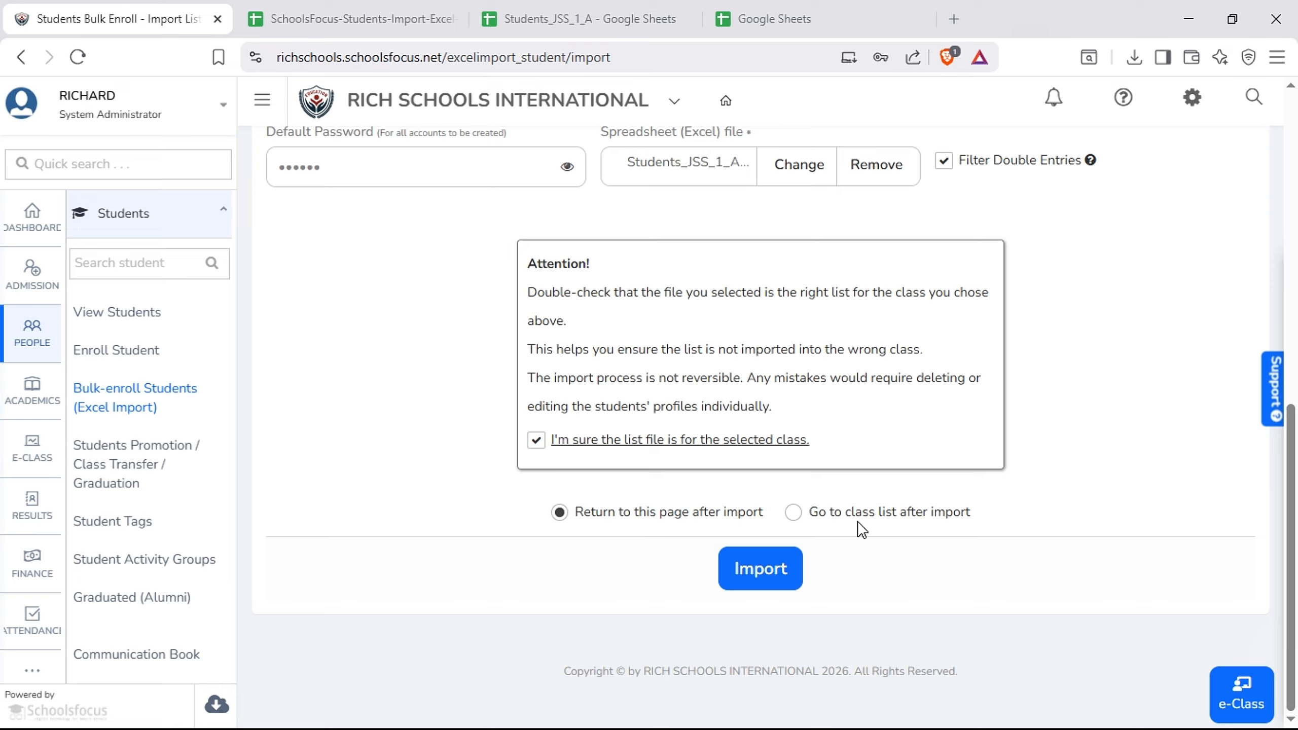
click(902, 516)
click(780, 569)
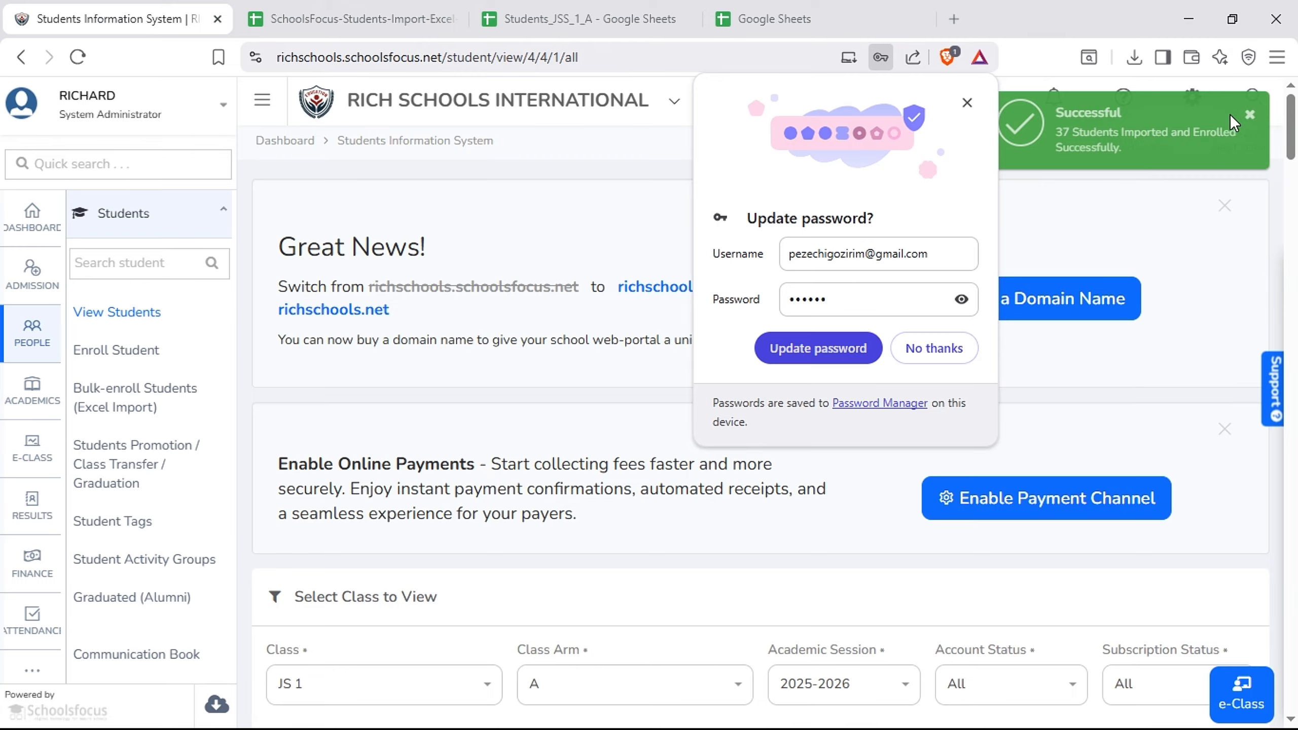
Dismiss the browser's password update prompt and examine the student totals and list for class JS 1 A.
click(968, 103)
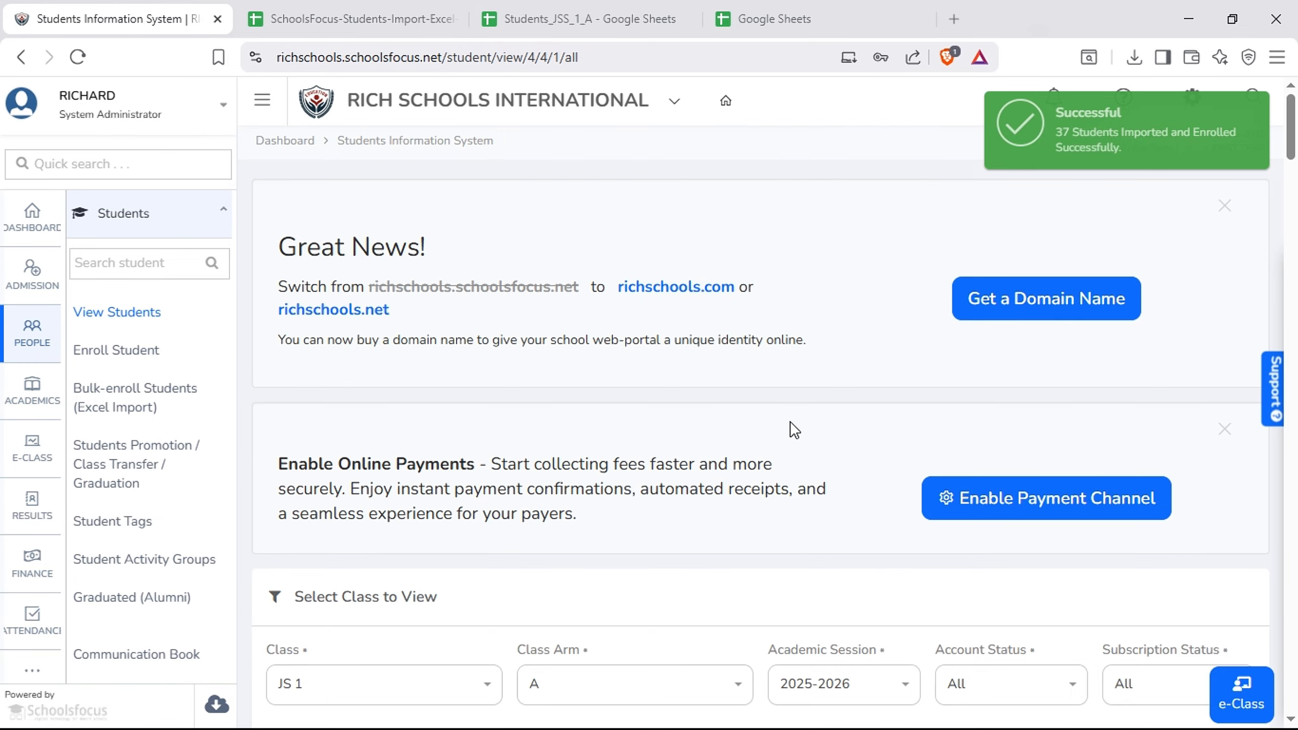
scroll(775, 435, down, 5)
scroll(775, 435, down, 3)
scroll(727, 436, up, 3)
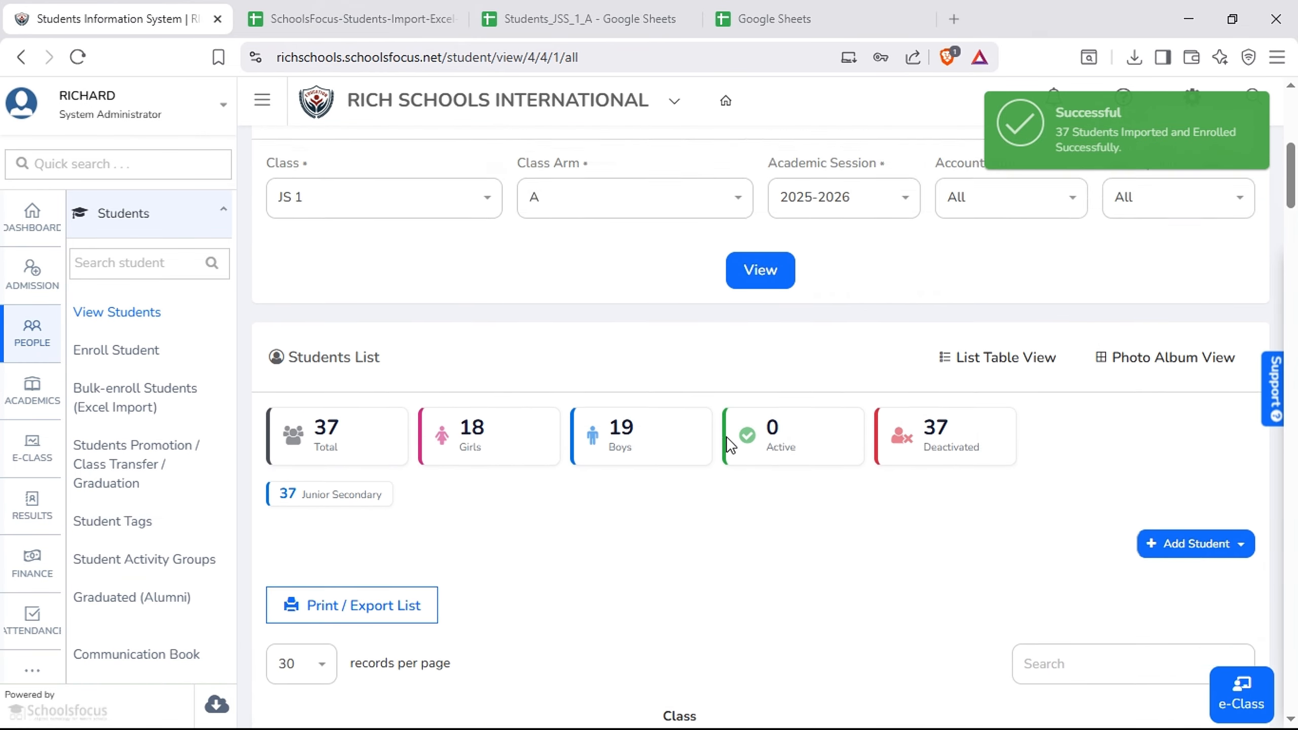
scroll(730, 444, down, 3)
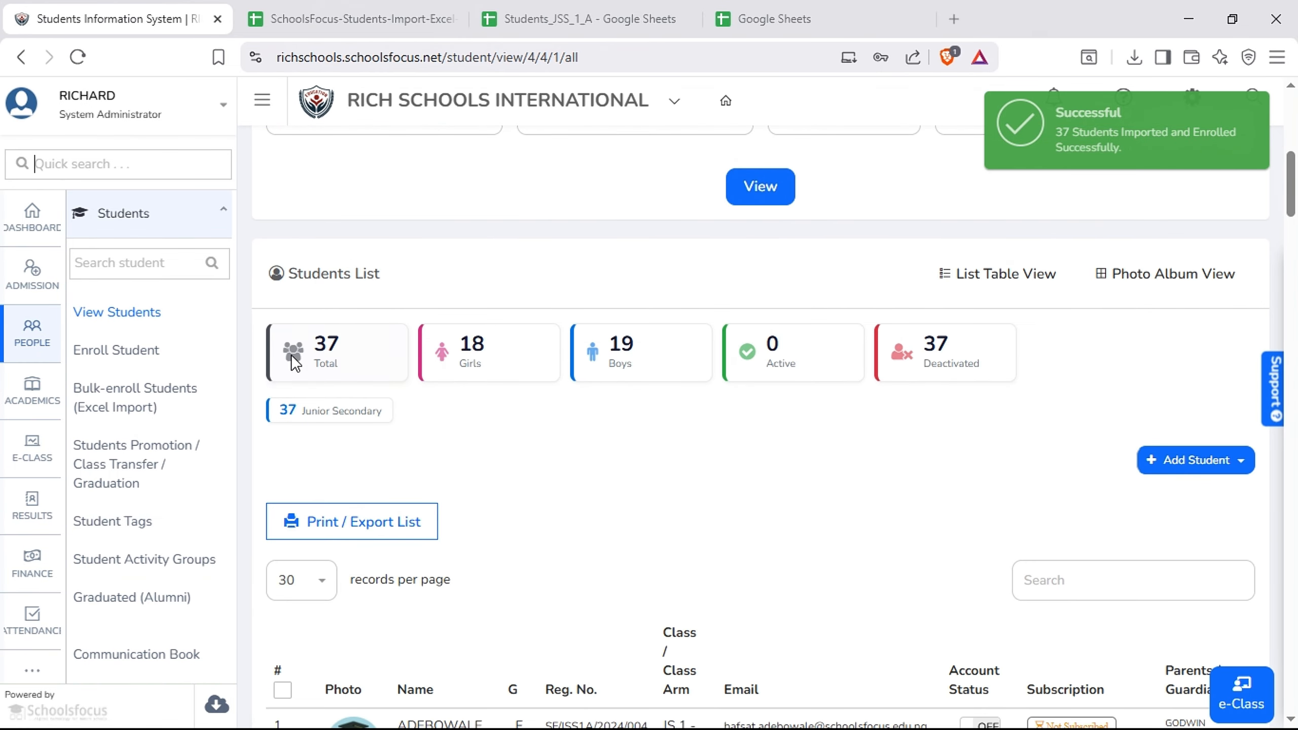
scroll(338, 344, down, 2)
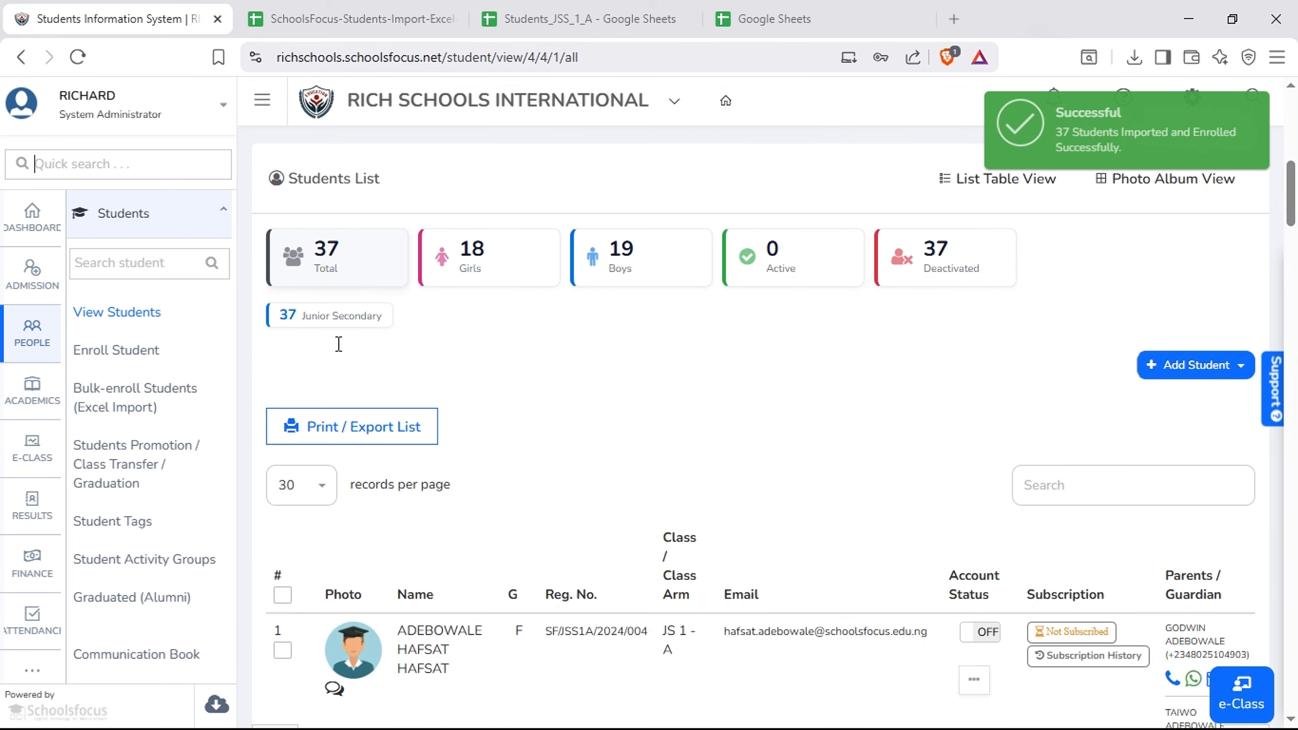